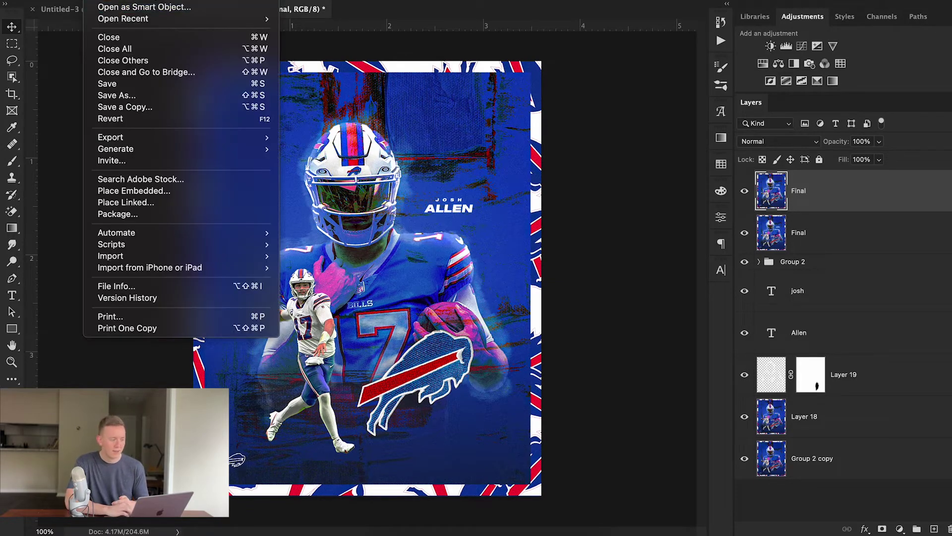
Step: Make a transparent 1080 × 1350 px, 300 ppi Untitled-4 and copy SDS-JoshAllen's Final layer into it
{"action": "key", "text": "super+n"}
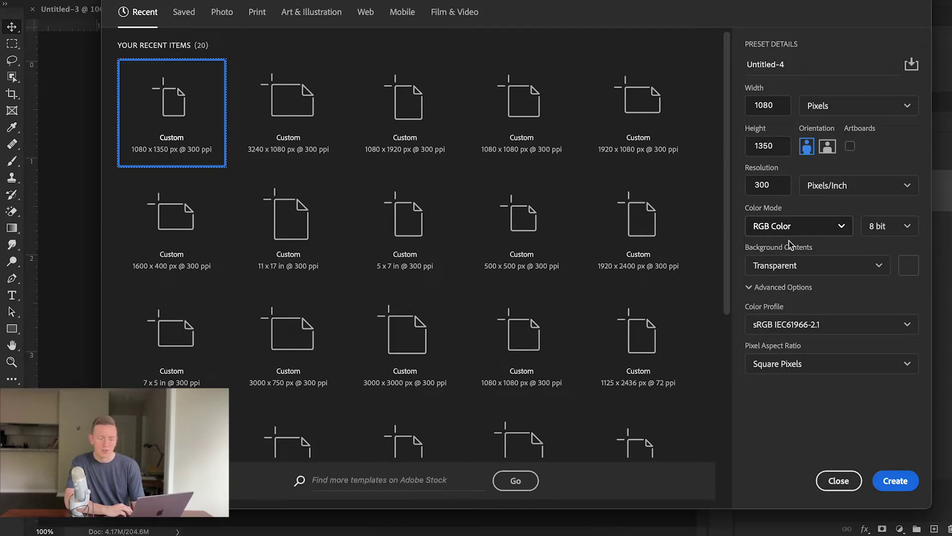
{"action": "left_click", "coordinate": [895, 481]}
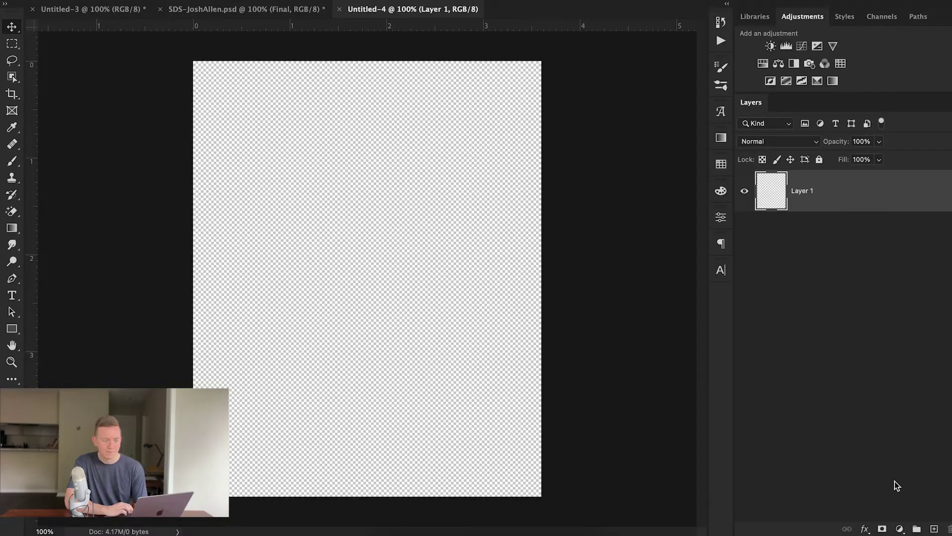
{"action": "left_click", "coordinate": [240, 12]}
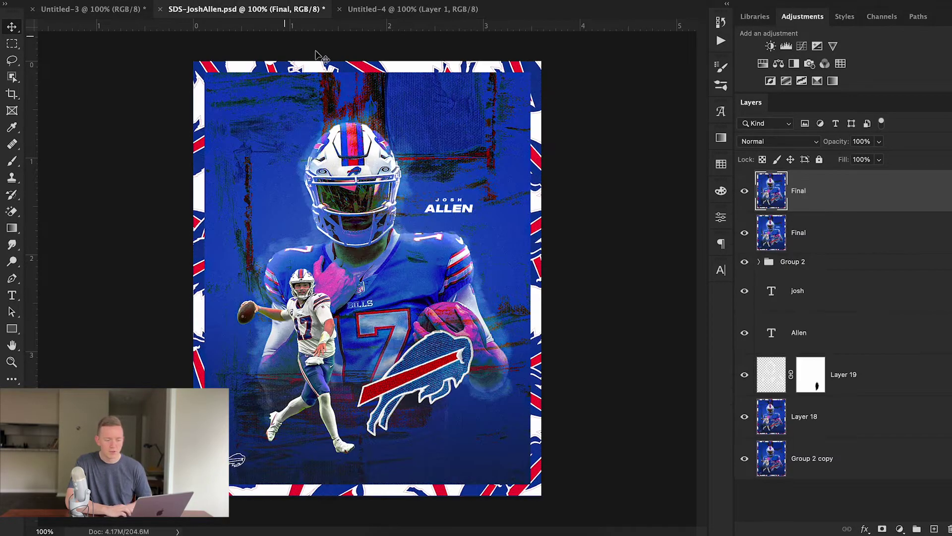
{"action": "left_click_drag", "start_coordinate": [848, 193], "coordinate": [417, 275]}
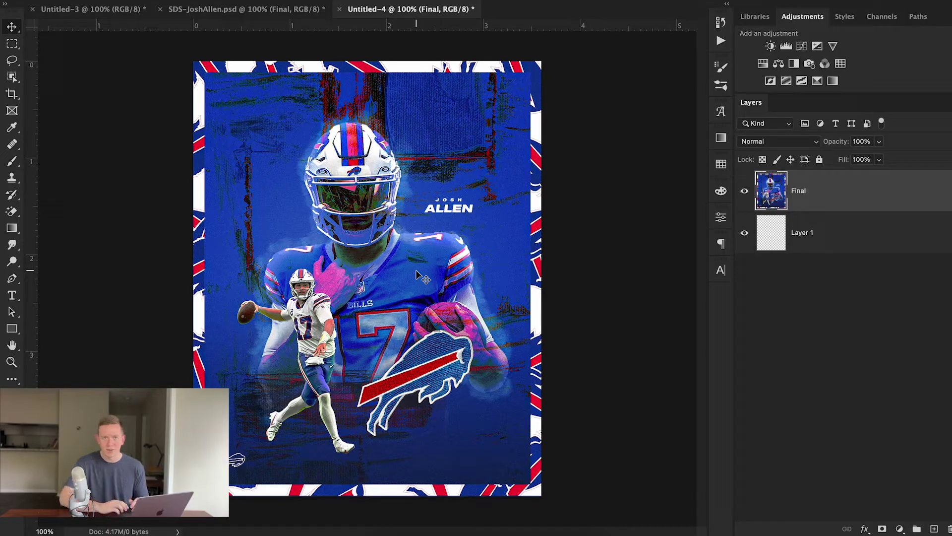
Step: Add a white Color Fill 1 layer, hide it to reveal the poster, and reopen its colour picker
{"action": "left_click", "coordinate": [899, 529]}
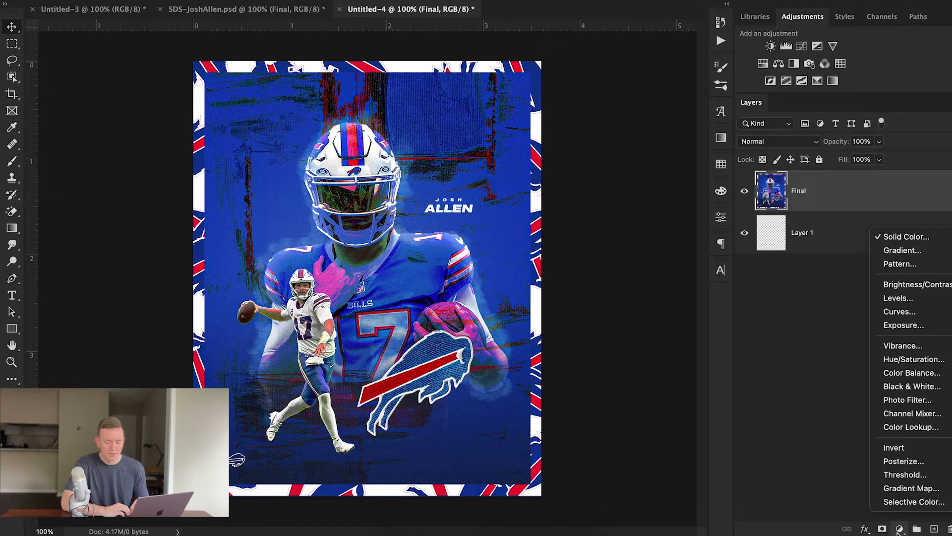
{"action": "left_click", "coordinate": [893, 236]}
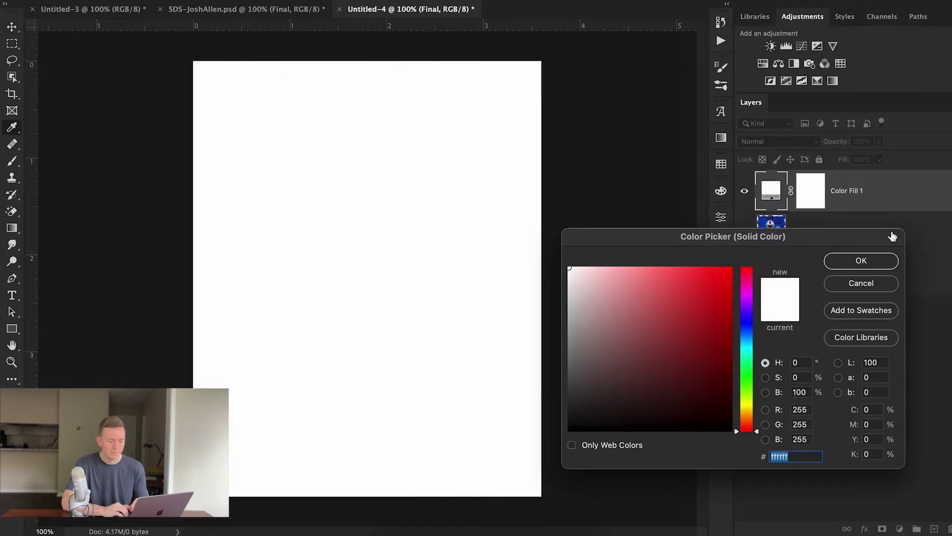
{"action": "left_click", "coordinate": [862, 262]}
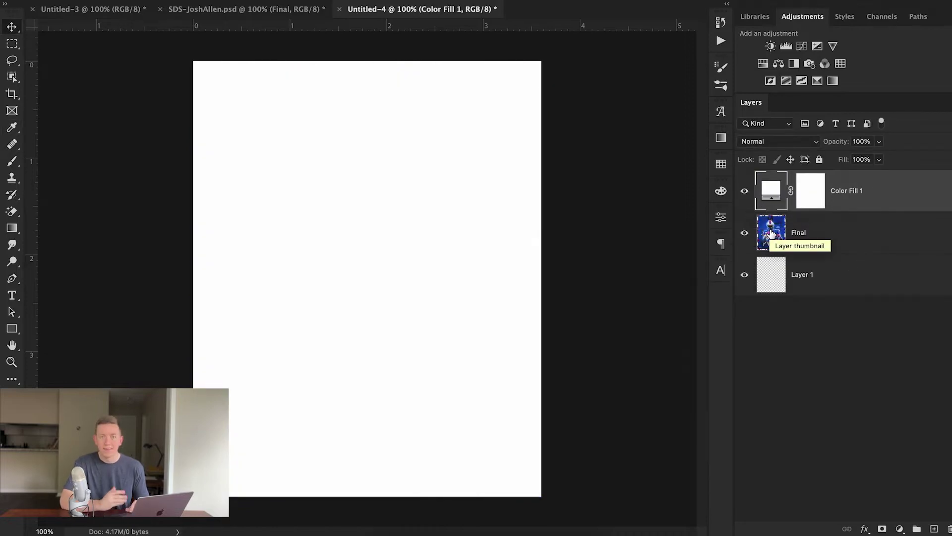
{"action": "left_click", "coordinate": [745, 192]}
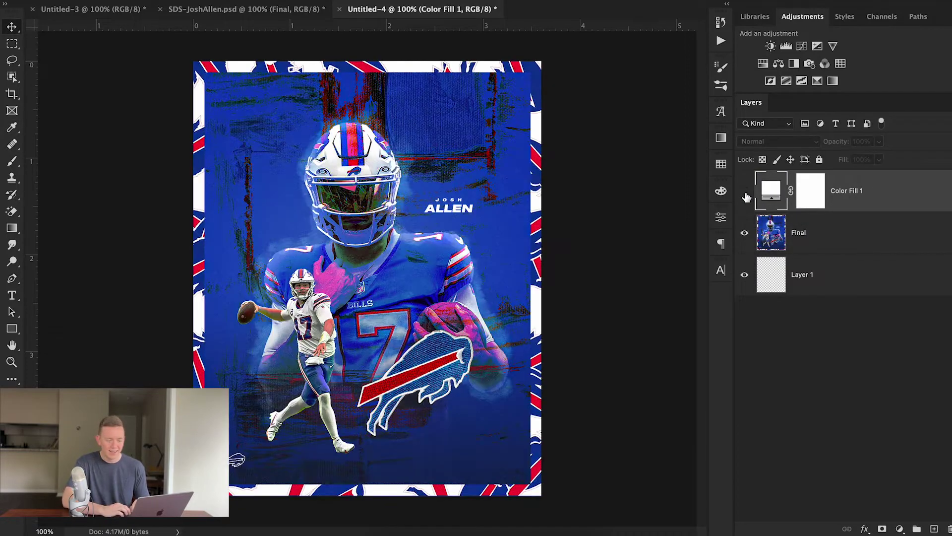
{"action": "double_click", "coordinate": [771, 193]}
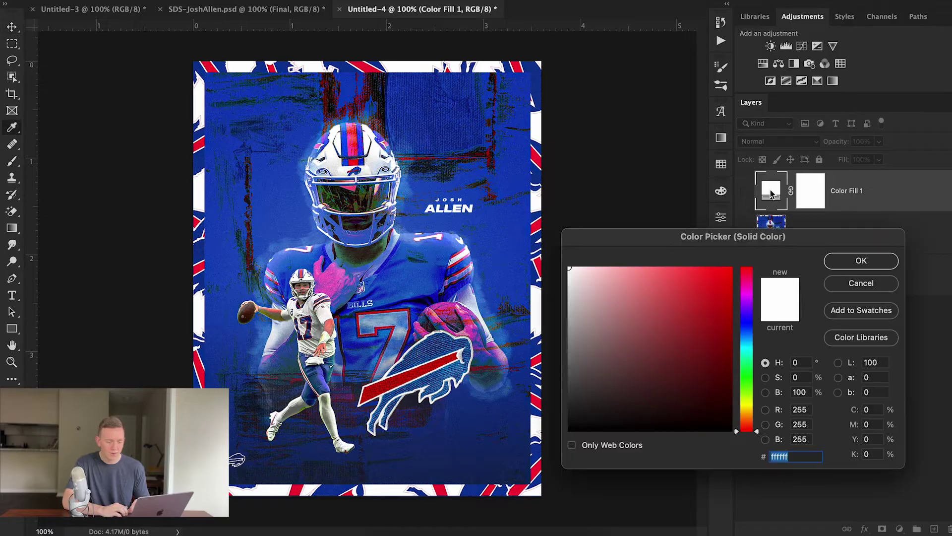
Step: Sample the poster's blue for the fill, then copy both Untitled-3 player cutouts into Untitled-4
{"action": "left_click", "coordinate": [237, 108]}
{"action": "key", "text": "Return"}
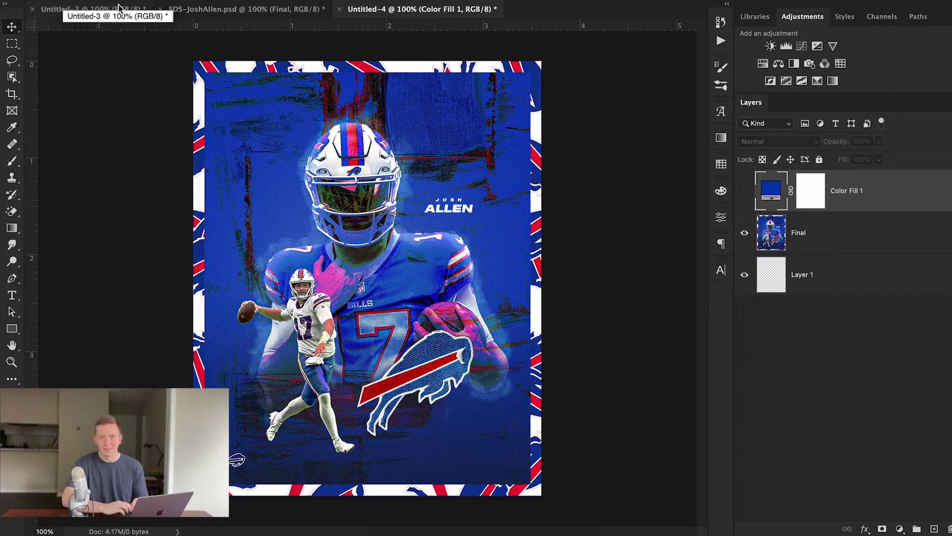
{"action": "left_click", "coordinate": [110, 9]}
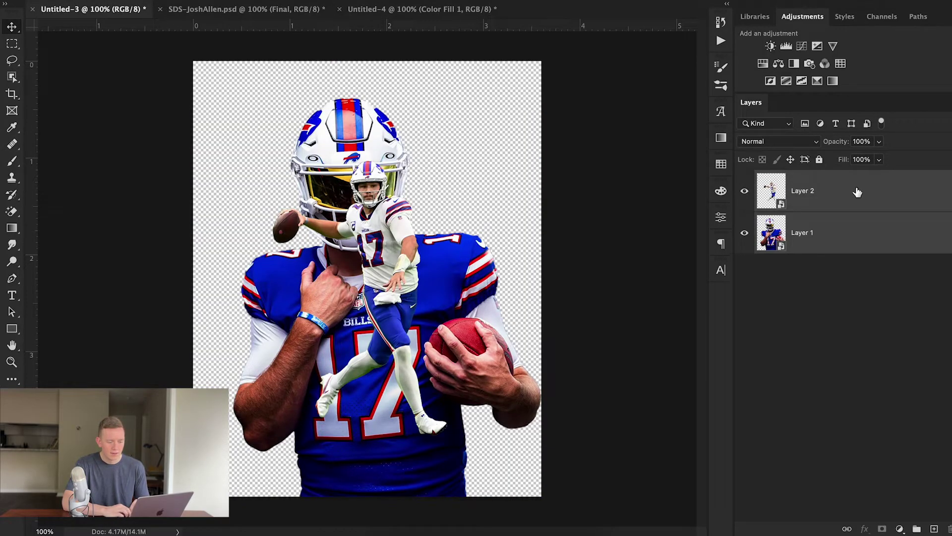
{"action": "left_click_drag", "start_coordinate": [856, 187], "coordinate": [351, 156]}
Step: Hide the small throwing-player cutout and try resizing the large one, then undo
{"action": "left_click", "coordinate": [745, 190]}
{"action": "key", "text": "ctrl+t"}
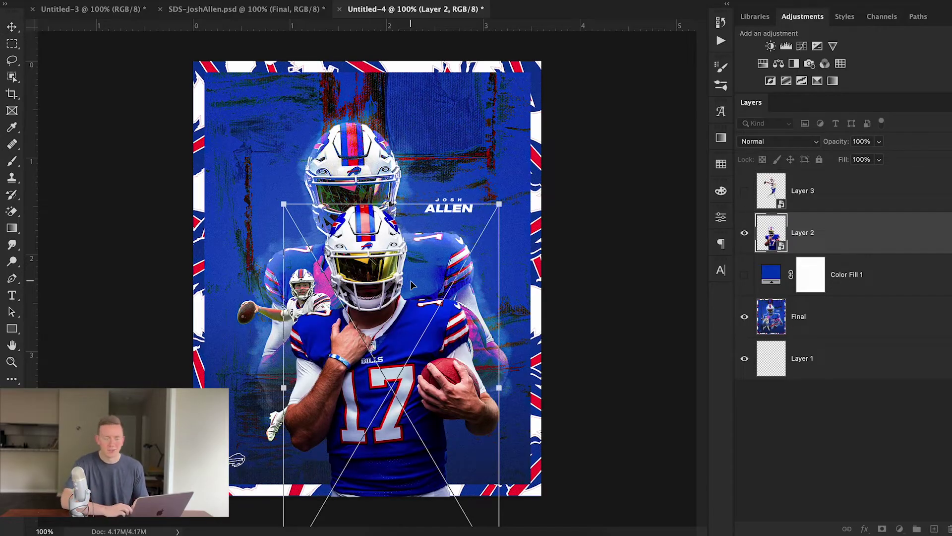
{"action": "key", "text": "ctrl+z"}
{"action": "key", "text": "ctrl+z"}
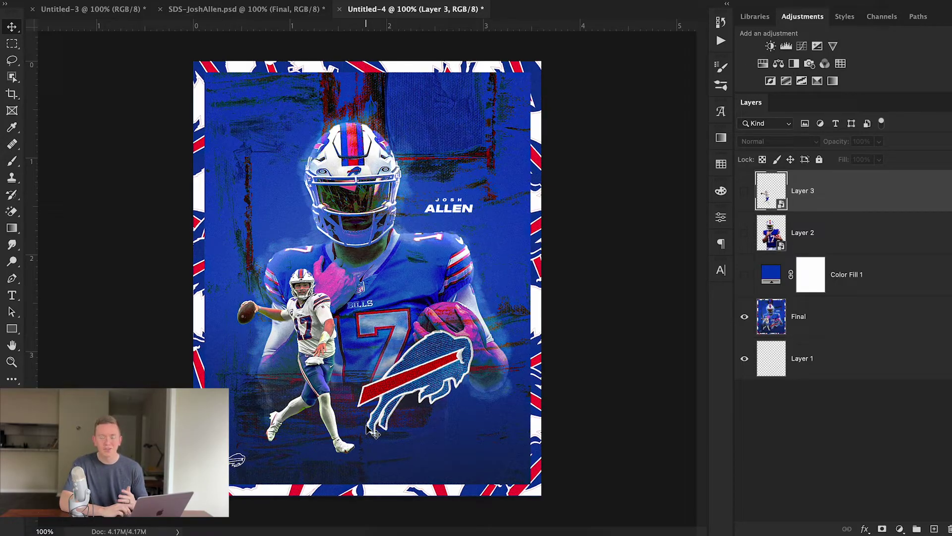
Step: Show the player and blue fill, hide Final, and add a layer mask to Layer 2
{"action": "left_click_drag", "start_coordinate": [745, 233], "coordinate": [745, 274]}
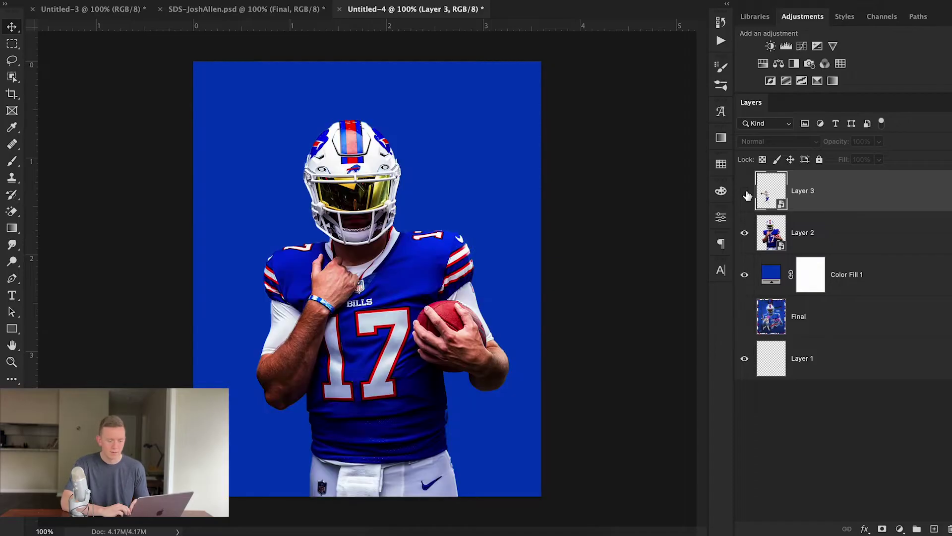
{"action": "left_click", "coordinate": [744, 316]}
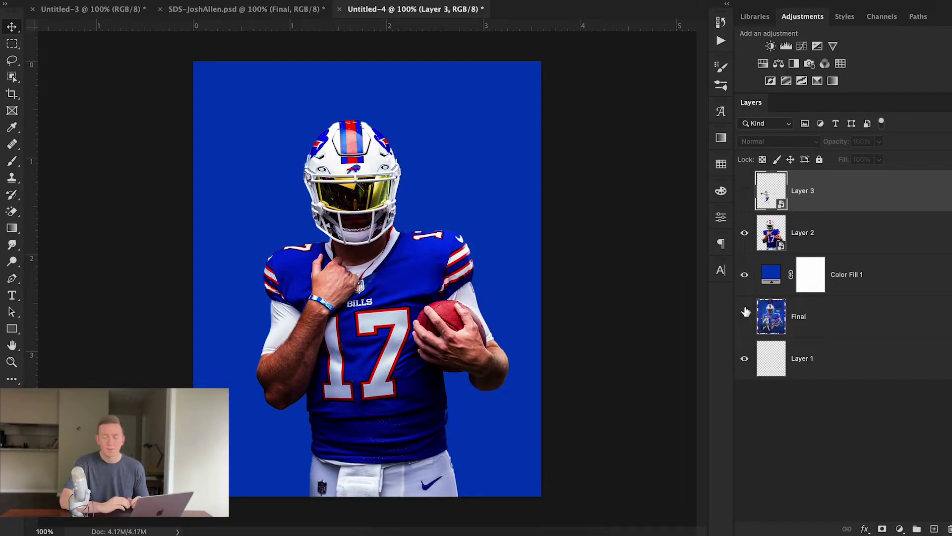
{"action": "left_click", "coordinate": [829, 244]}
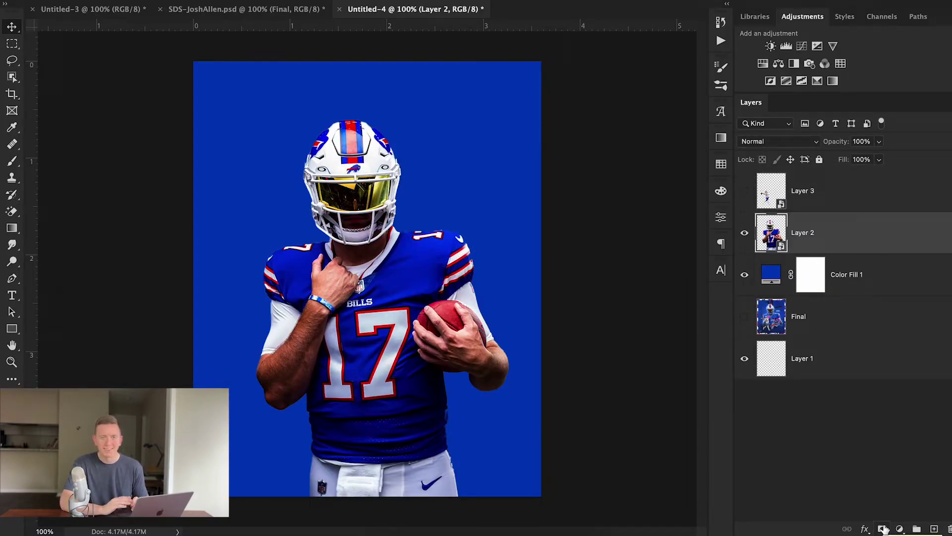
{"action": "left_click", "coordinate": [882, 528]}
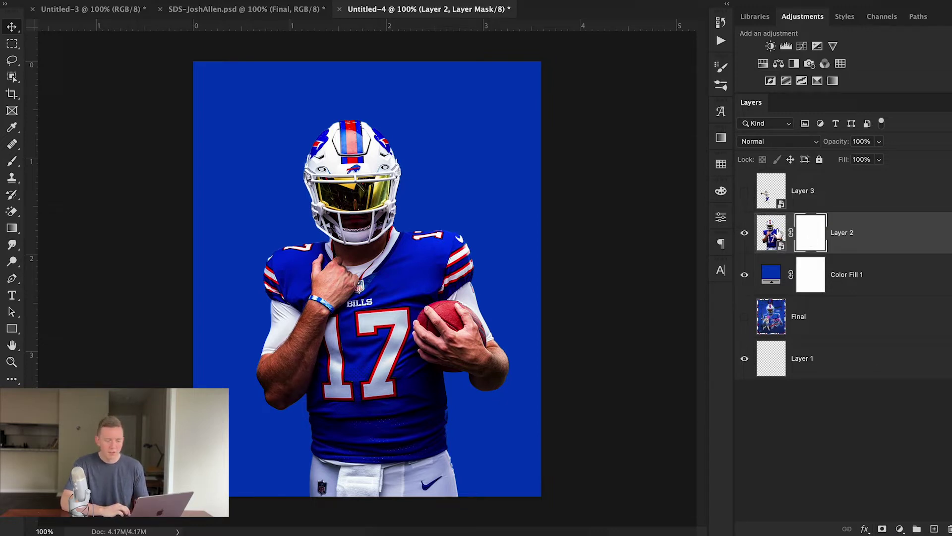
{"action": "left_click", "coordinate": [772, 232]}
{"action": "left_click", "coordinate": [816, 237]}
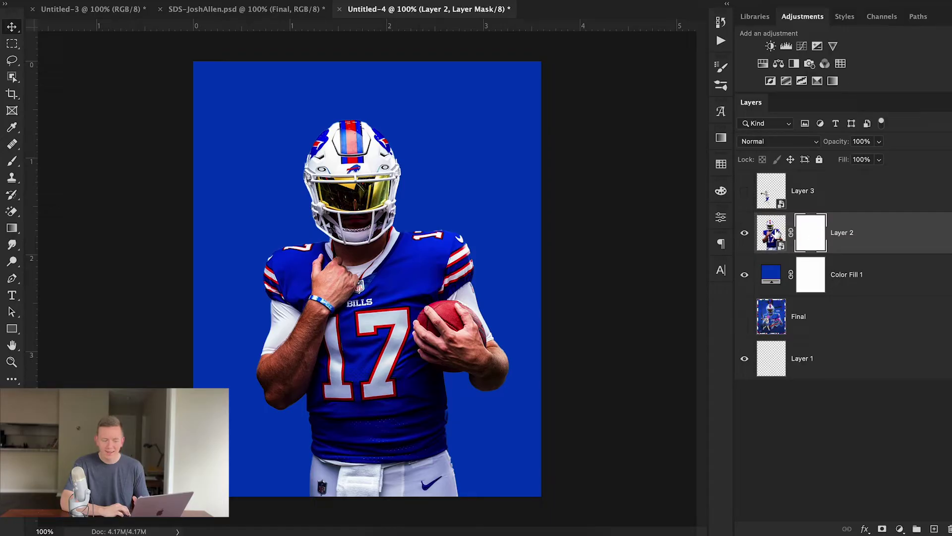
{"action": "left_click", "coordinate": [776, 234]}
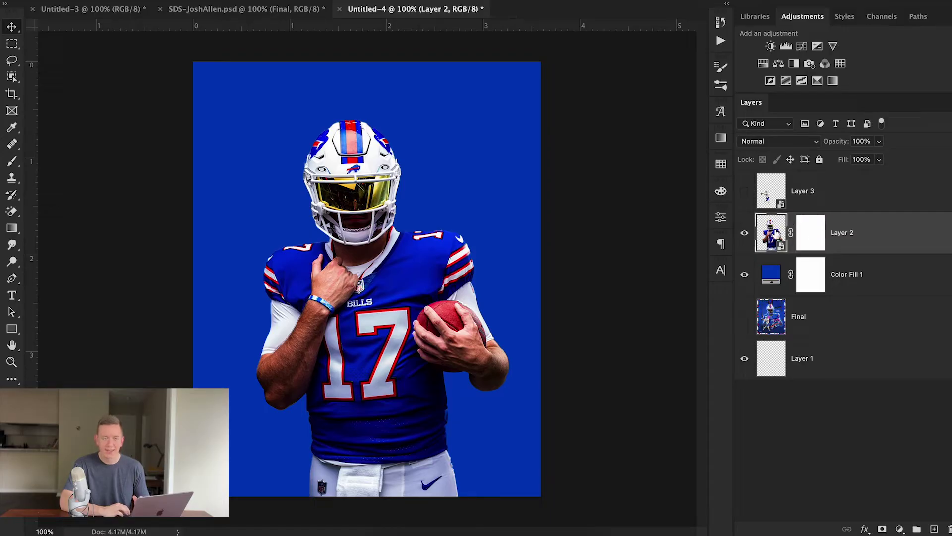
{"action": "left_click", "coordinate": [810, 233]}
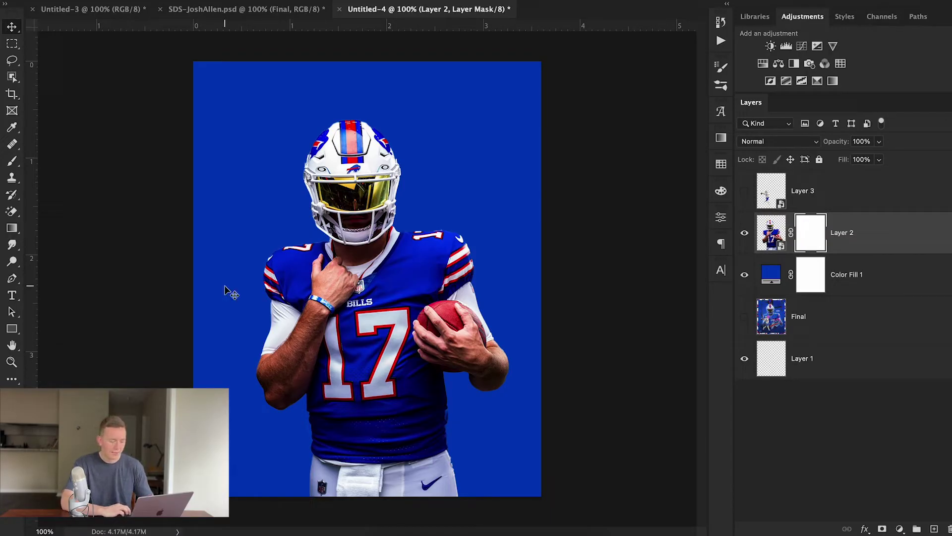
Step: Fade the player's lower body into the blue with a black Foreground to Transparent mask gradient
{"action": "key", "text": "g"}
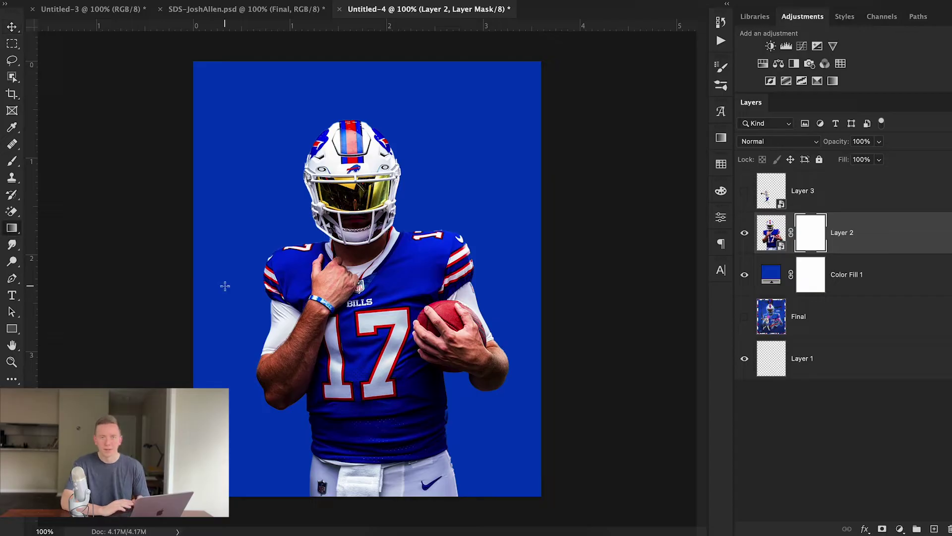
{"action": "left_click", "coordinate": [66, 14]}
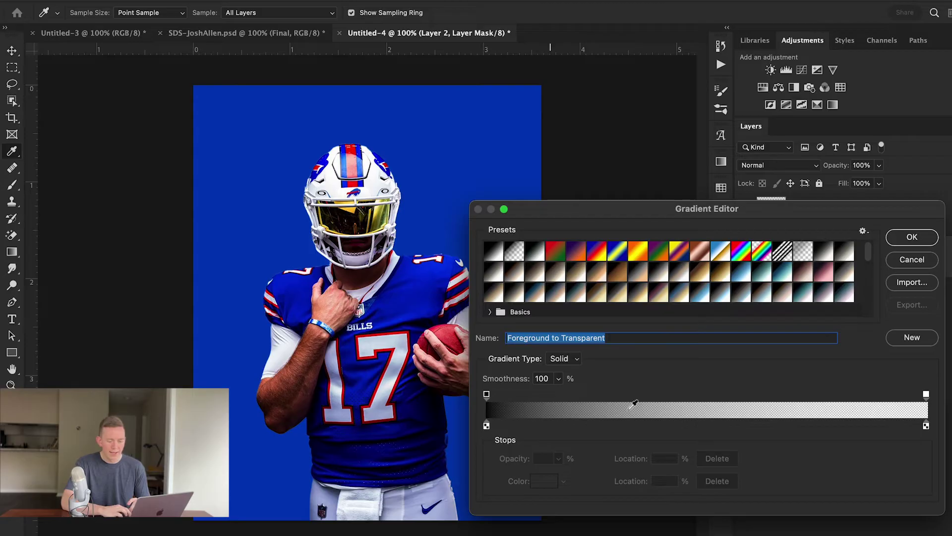
{"action": "left_click", "coordinate": [911, 263]}
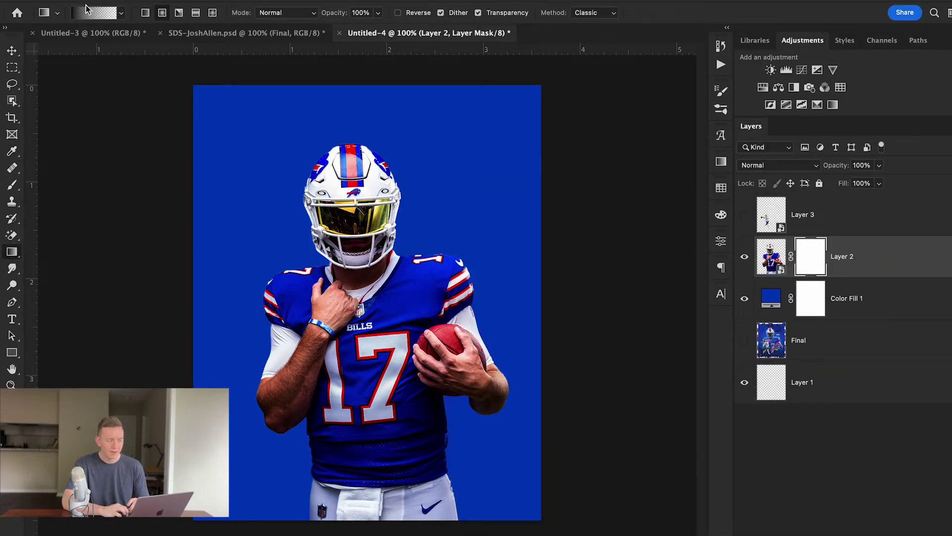
{"action": "left_click", "coordinate": [96, 17]}
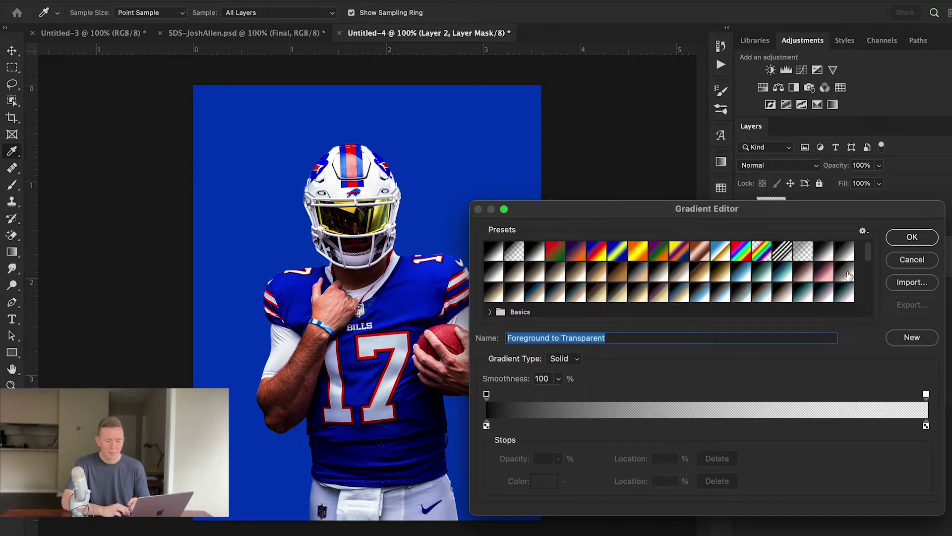
{"action": "key", "text": "Return"}
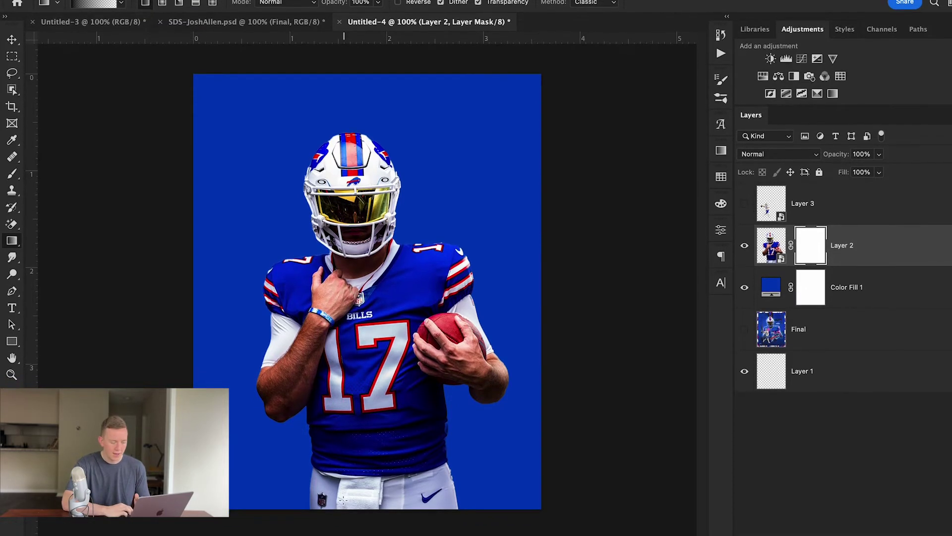
{"action": "left_click_drag", "start_coordinate": [342, 508], "coordinate": [343, 343]}
{"action": "left_click_drag", "start_coordinate": [345, 479], "coordinate": [352, 386]}
{"action": "left_click_drag", "start_coordinate": [363, 488], "coordinate": [365, 380]}
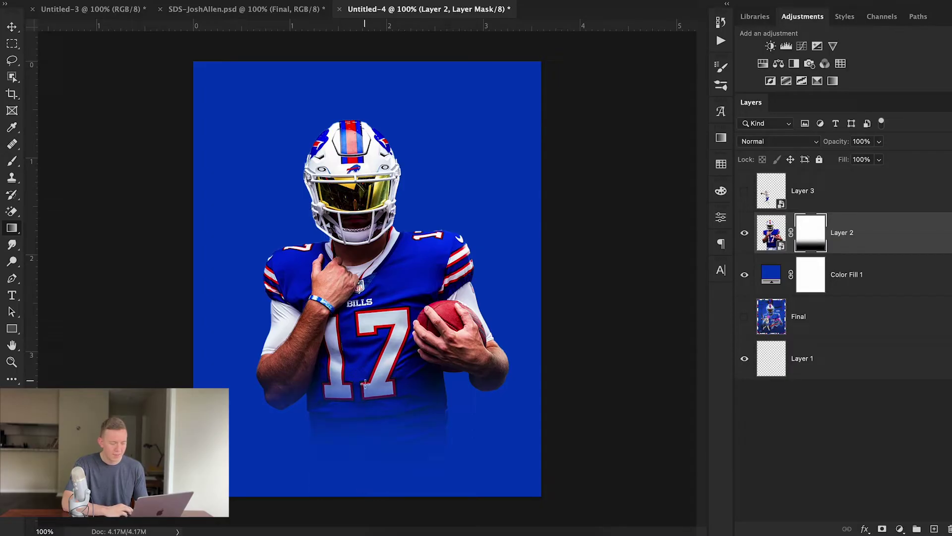
{"action": "left_click_drag", "start_coordinate": [366, 486], "coordinate": [364, 375]}
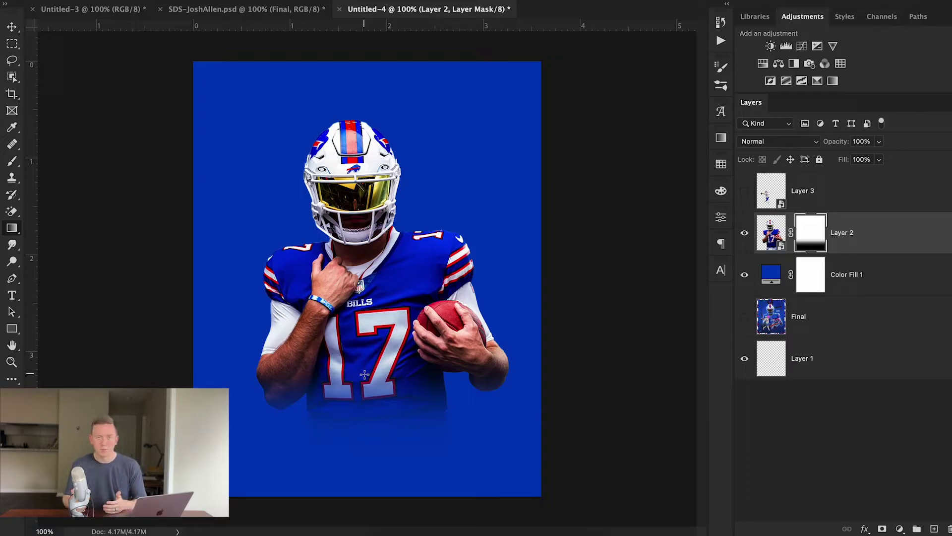
{"action": "key", "text": "v"}
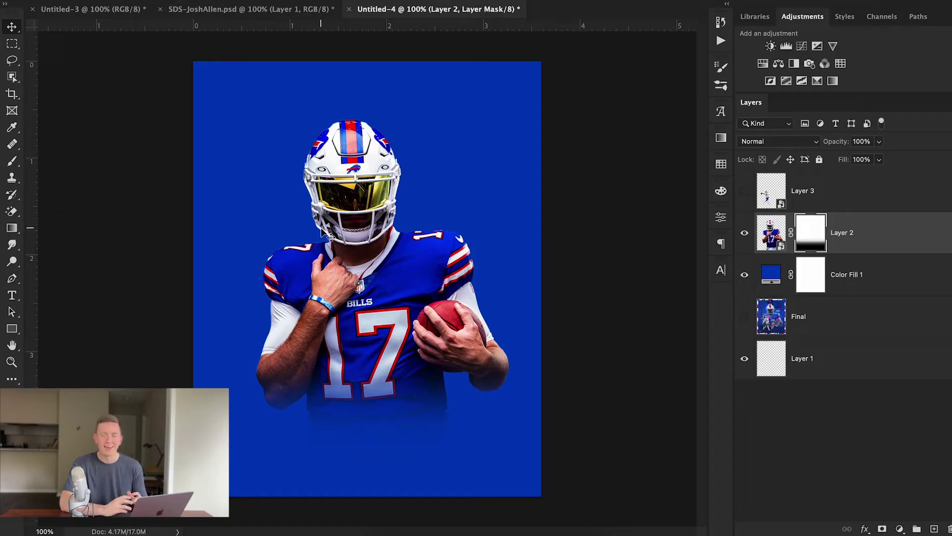
Step: Give Layer 2 an Inner Glow with opacity 28 and size 21
{"action": "key", "text": "super+2"}
{"action": "double_click", "coordinate": [901, 246]}
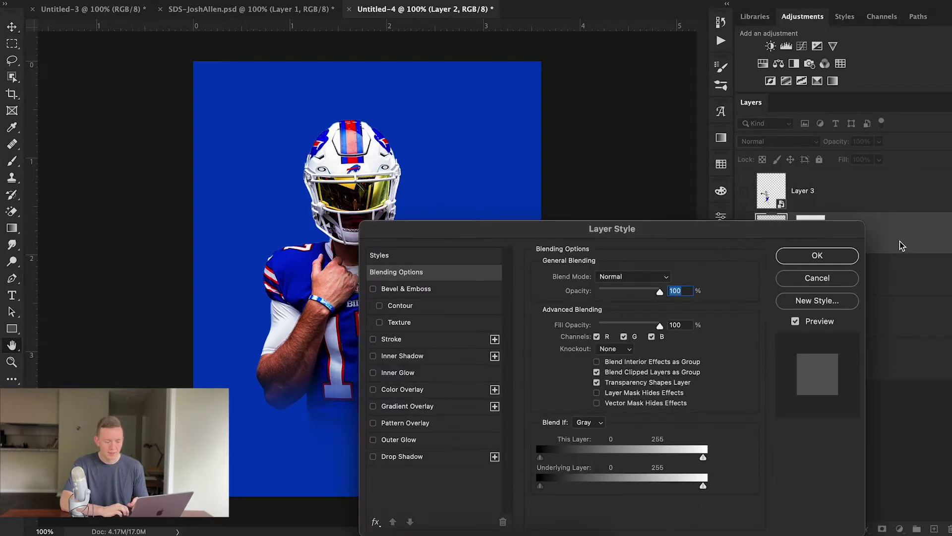
{"action": "left_click", "coordinate": [422, 375]}
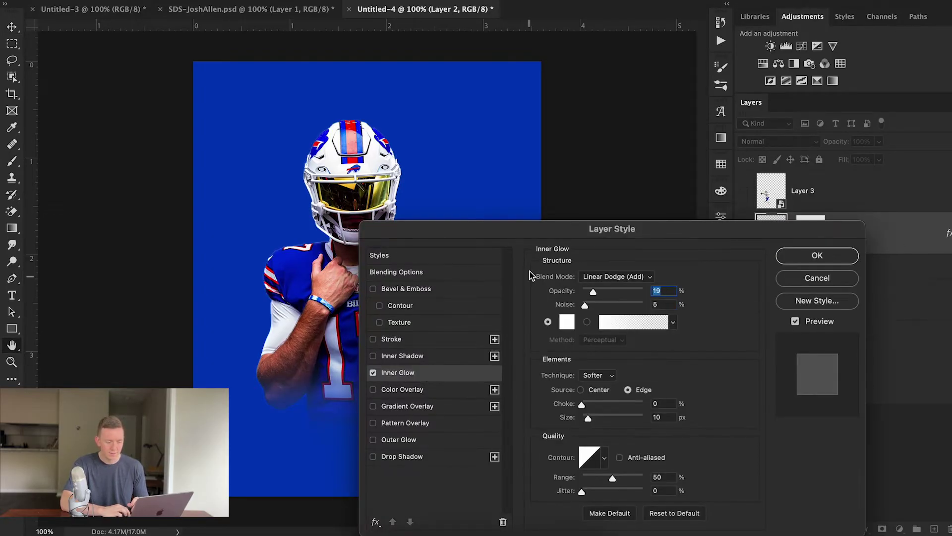
{"action": "left_click_drag", "start_coordinate": [513, 230], "coordinate": [620, 153]}
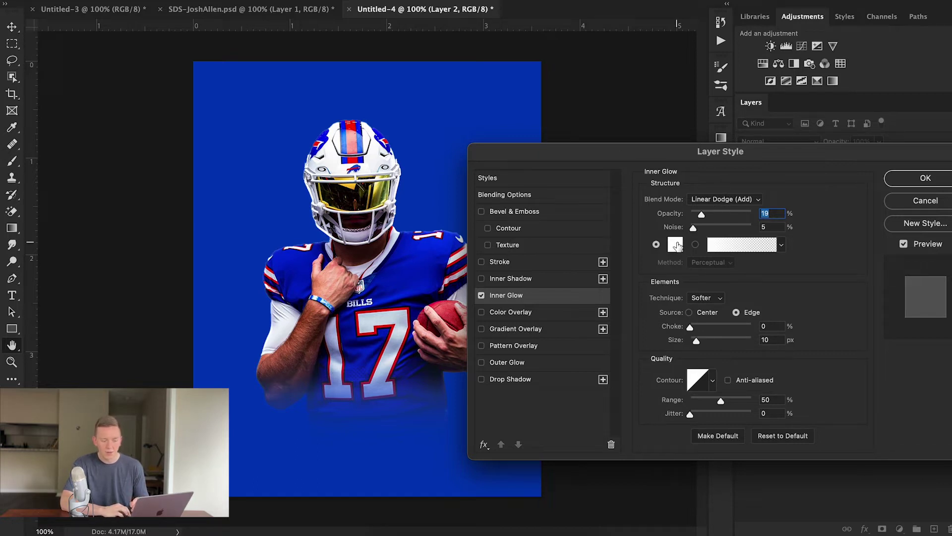
{"action": "type", "text": "28"}
{"action": "key", "text": "Tab"}
{"action": "key", "text": "Tab"}
{"action": "key", "text": "Tab"}
{"action": "type", "text": "21"}
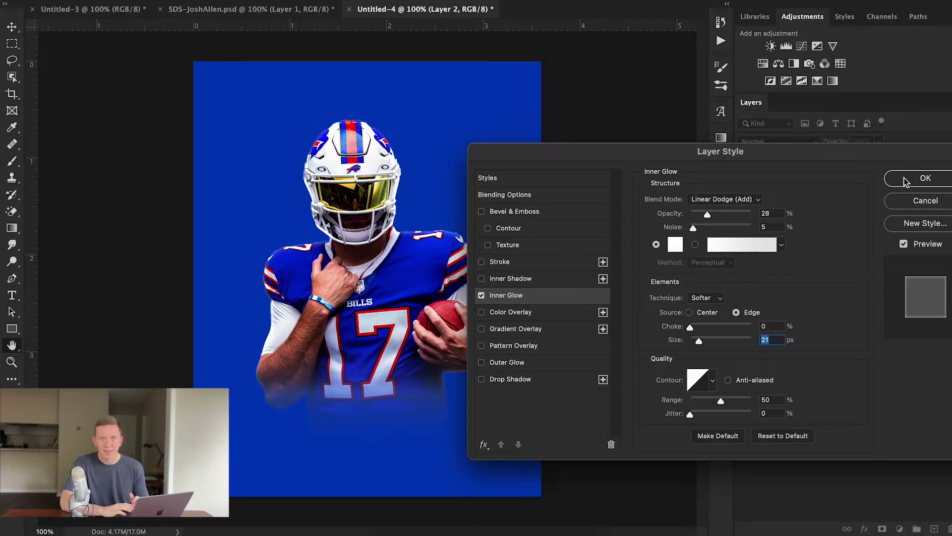
{"action": "left_click", "coordinate": [906, 181]}
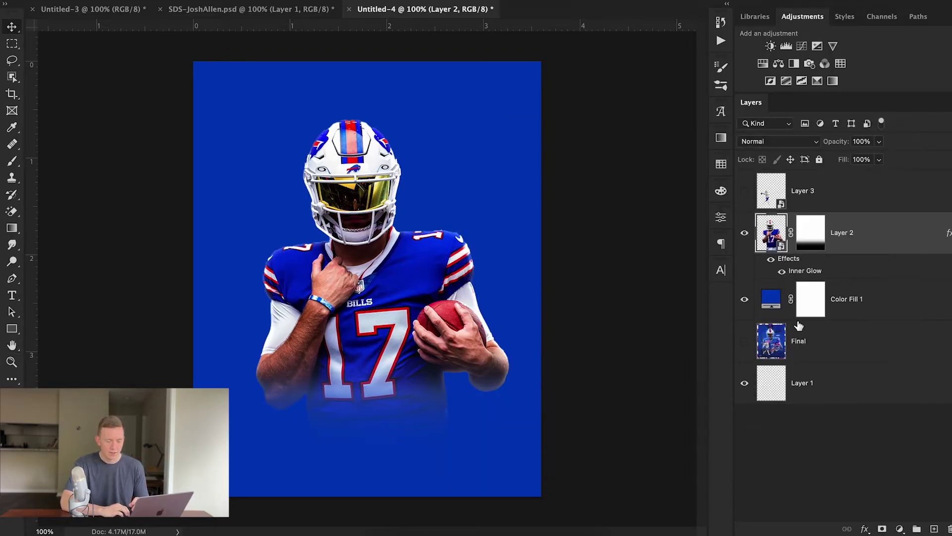
Step: Compare the glow on and off, then set Layer 2's blend mode to Pin Light
{"action": "left_click", "coordinate": [782, 273]}
{"action": "left_click", "coordinate": [782, 273]}
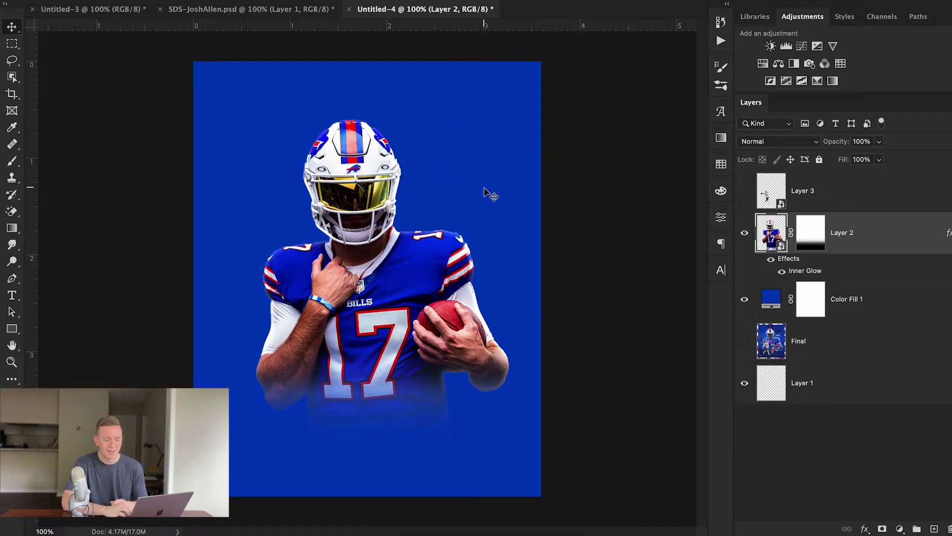
{"action": "left_click", "coordinate": [788, 143]}
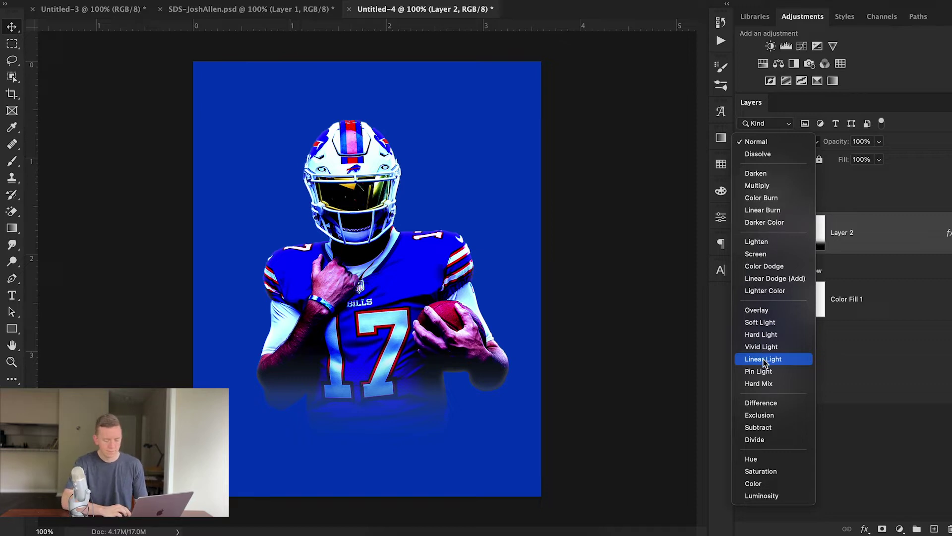
{"action": "left_click", "coordinate": [764, 374]}
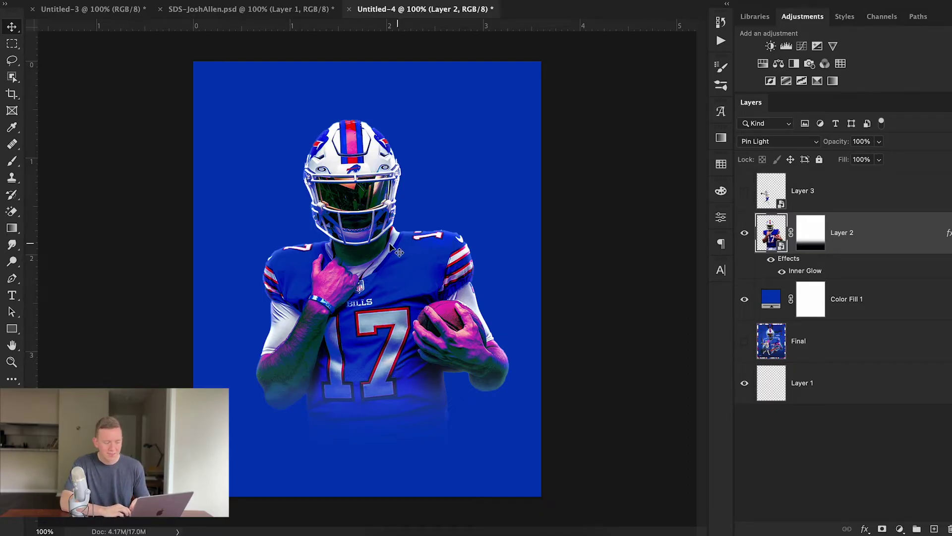
Step: Show Layer 3 and give it an Inner Glow with the size reduced to 7 px
{"action": "left_click", "coordinate": [744, 191]}
{"action": "left_click", "coordinate": [861, 204]}
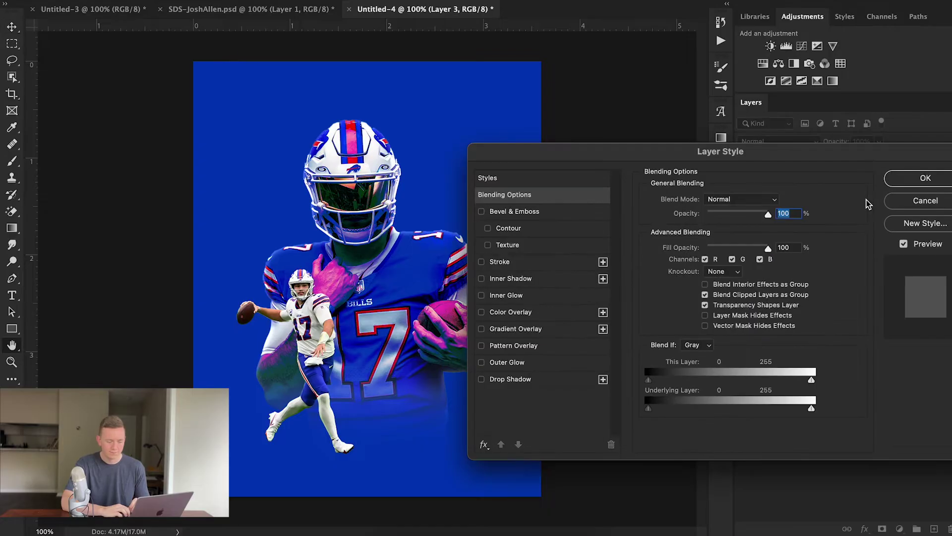
{"action": "left_click", "coordinate": [544, 296]}
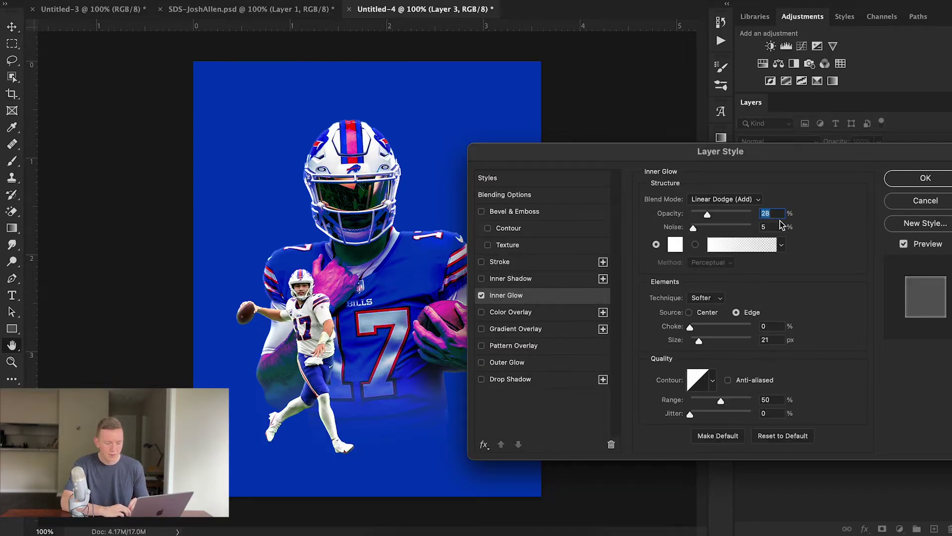
{"action": "left_click_drag", "start_coordinate": [703, 343], "coordinate": [695, 344]}
{"action": "left_click", "coordinate": [939, 184]}
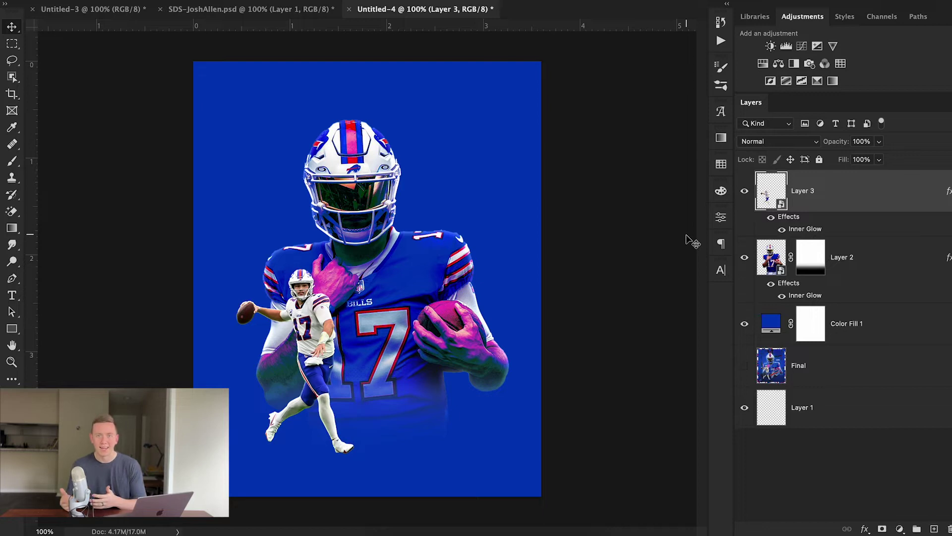
Step: Go to the Pexels brush search results in Chrome and scroll to the abstract painting
{"action": "left_click", "coordinate": [437, 531]}
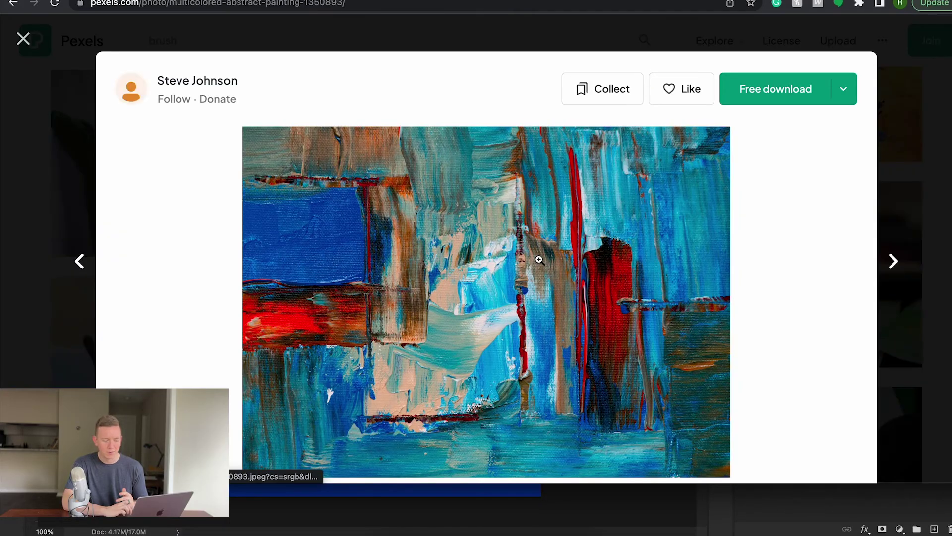
{"action": "scroll", "coordinate": [539, 258], "scroll_direction": "down", "scroll_amount": 2}
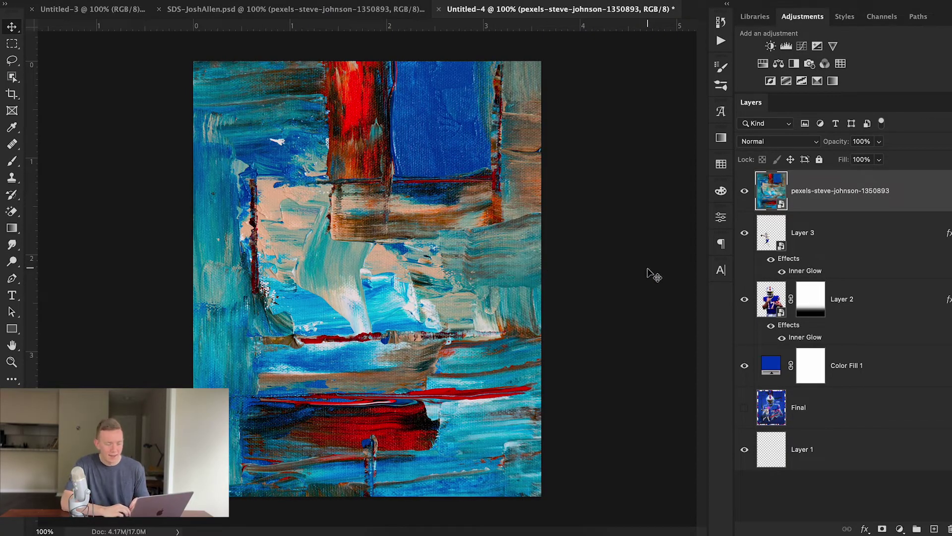
Step: Move the painting below Layer 2, blend it in Darker Color, and clip a Levels layer to it
{"action": "left_click_drag", "start_coordinate": [831, 208], "coordinate": [826, 345]}
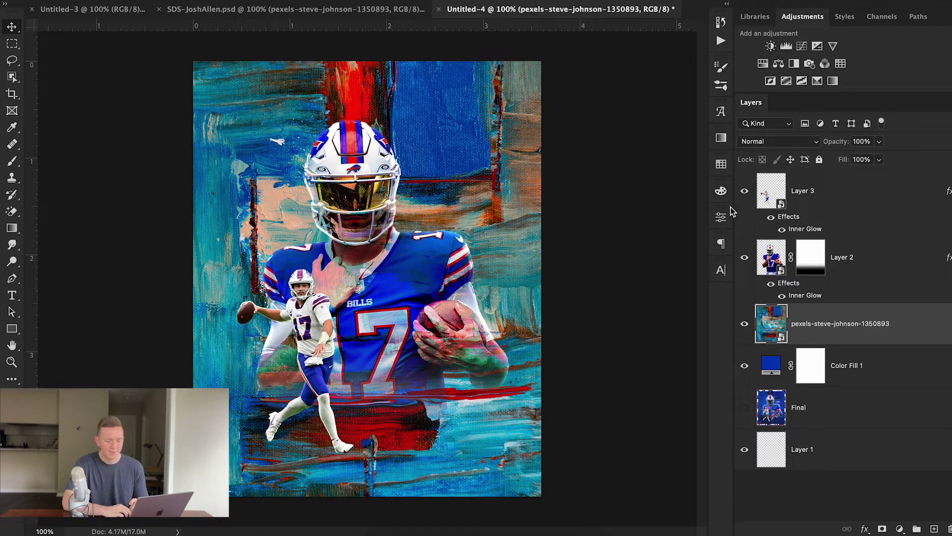
{"action": "key", "text": "shift+plus"}
{"action": "key", "text": "shift+plus"}
{"action": "key", "text": "shift+plus"}
{"action": "key", "text": "shift+plus"}
{"action": "key", "text": "shift+plus"}
{"action": "key", "text": "shift+plus"}
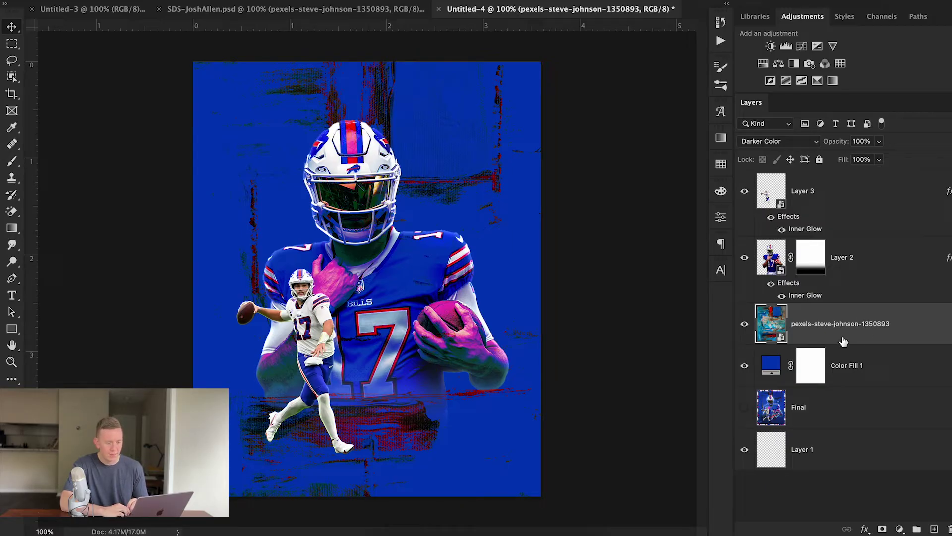
{"action": "left_click", "coordinate": [786, 47]}
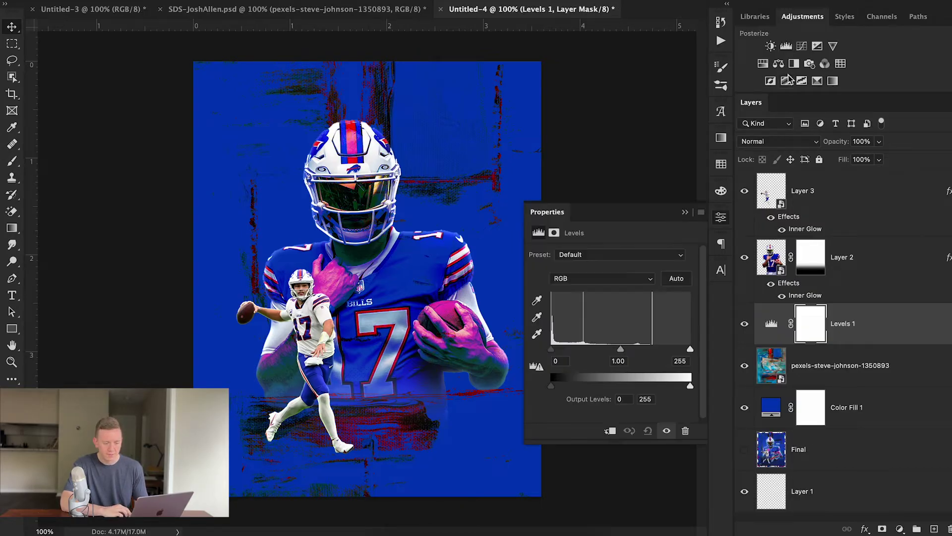
{"action": "left_click", "coordinate": [851, 348], "text": "alt"}
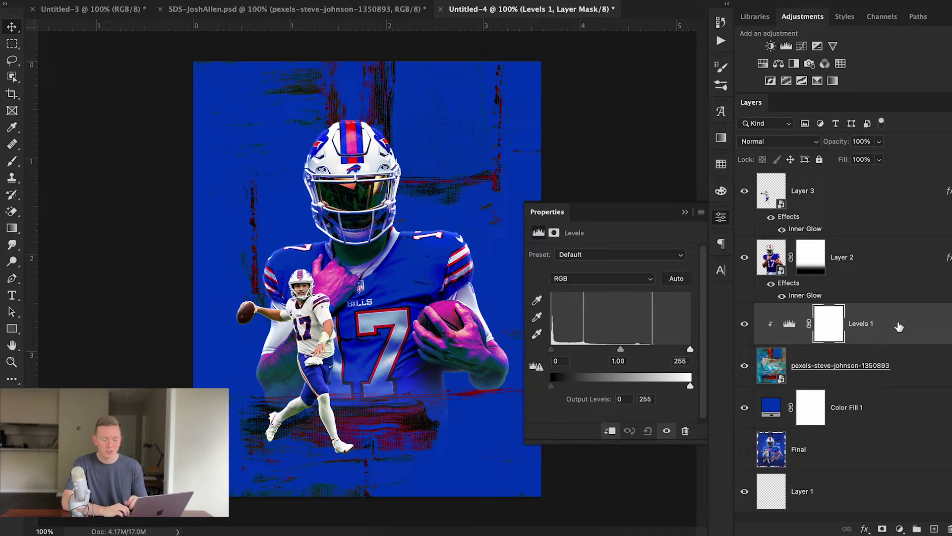
Step: Lower the Levels midtone slider to brighten the painting, keeping Layer 2 in Pin Light
{"action": "left_click_drag", "start_coordinate": [623, 351], "coordinate": [615, 351]}
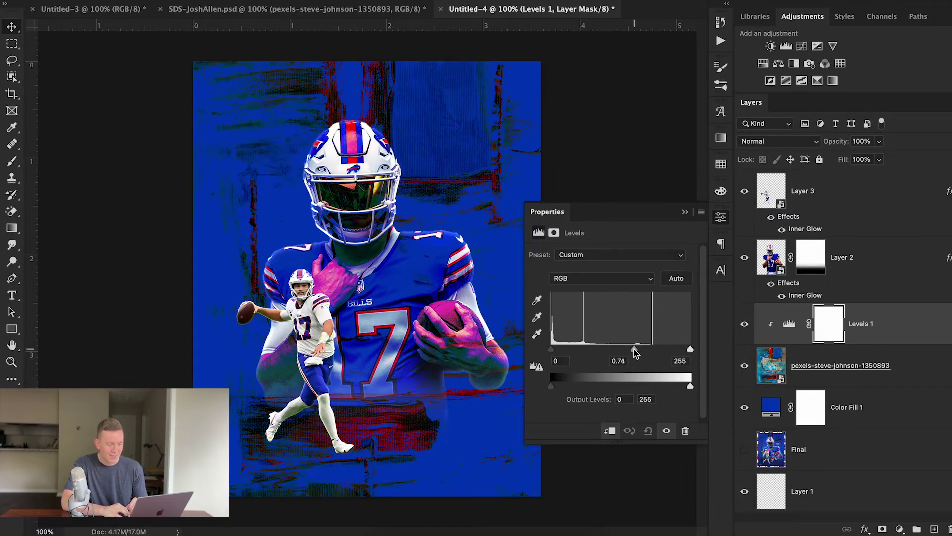
{"action": "left_click_drag", "start_coordinate": [632, 349], "coordinate": [634, 352]}
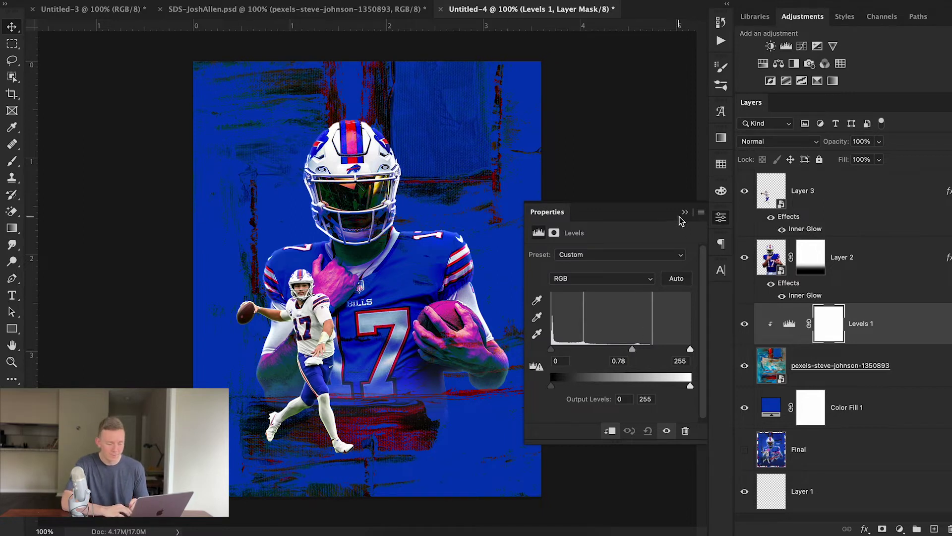
{"action": "key", "text": "alt+bracketright"}
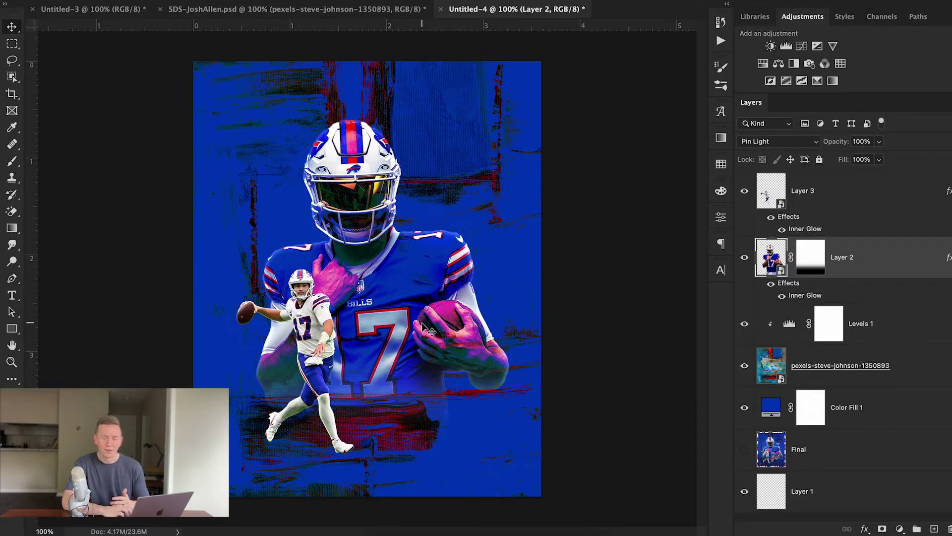
{"action": "left_click", "coordinate": [764, 144]}
{"action": "left_click", "coordinate": [764, 144]}
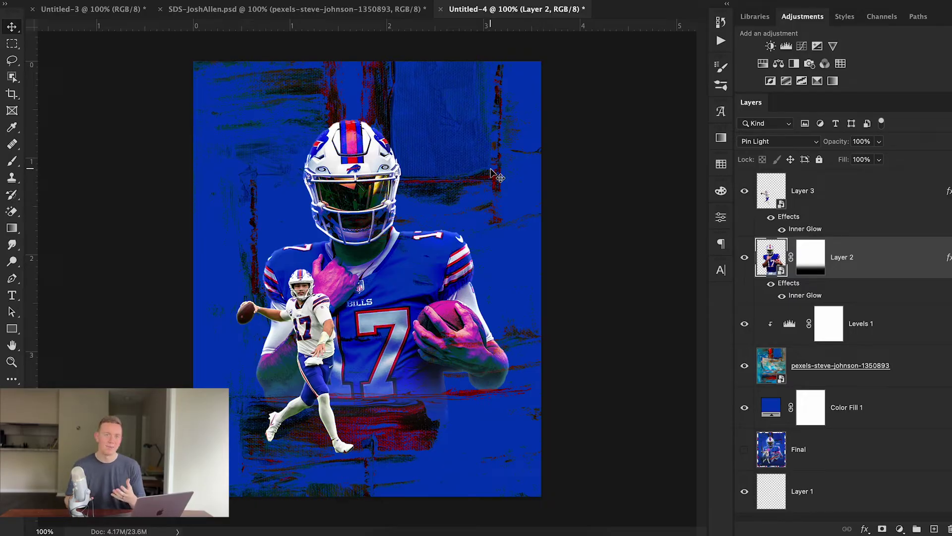
Step: On a new Layer 4 above Levels, draw a white radial glow out from the jersey collar
{"action": "left_click", "coordinate": [828, 323]}
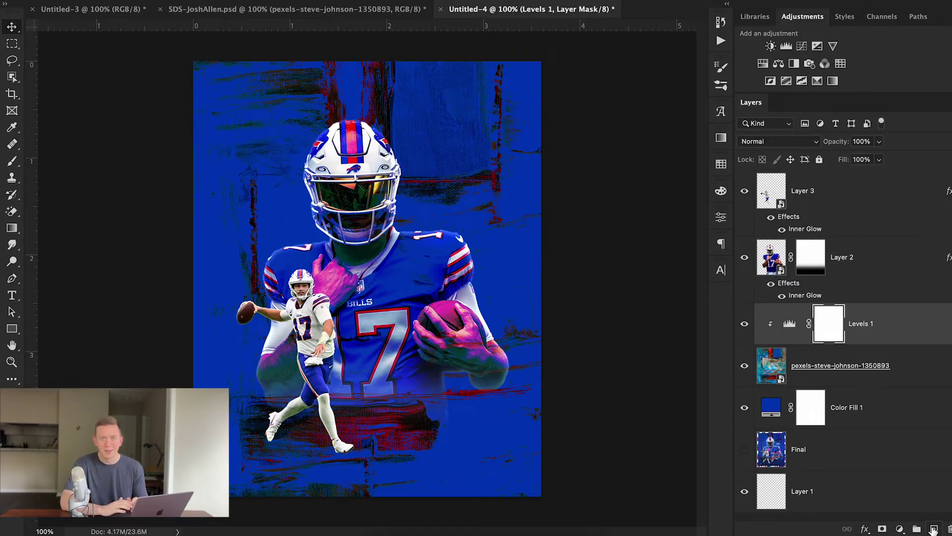
{"action": "left_click", "coordinate": [933, 529]}
{"action": "key", "text": "g"}
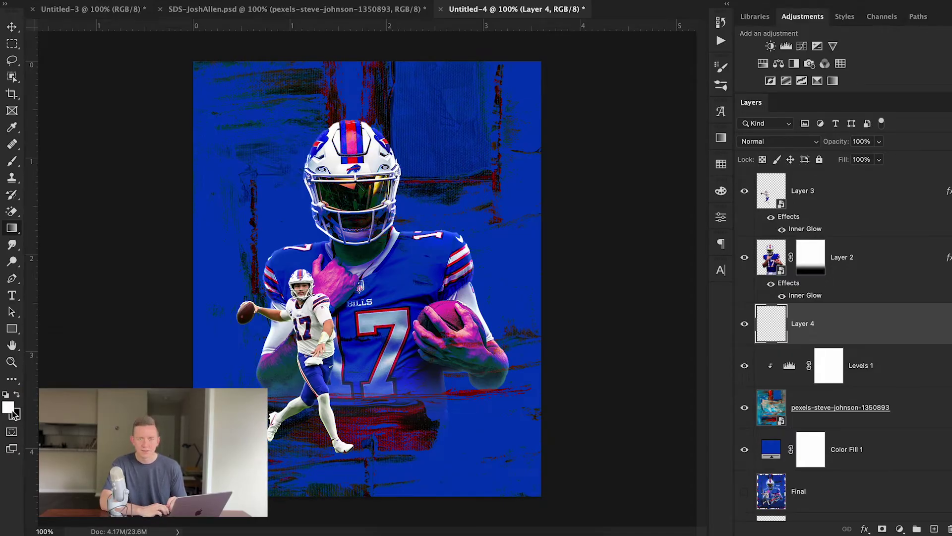
{"action": "left_click", "coordinate": [90, 15]}
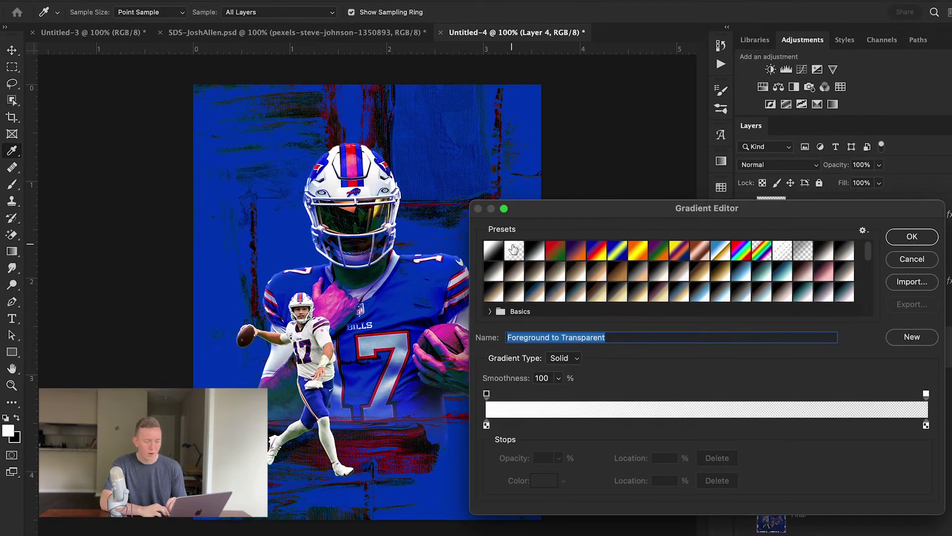
{"action": "left_click", "coordinate": [912, 259]}
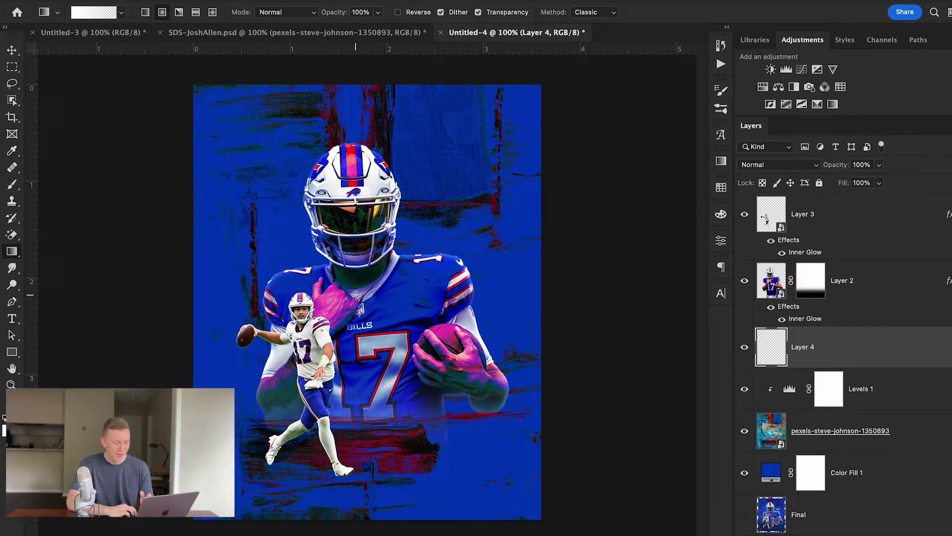
{"action": "left_click_drag", "start_coordinate": [357, 295], "coordinate": [465, 413]}
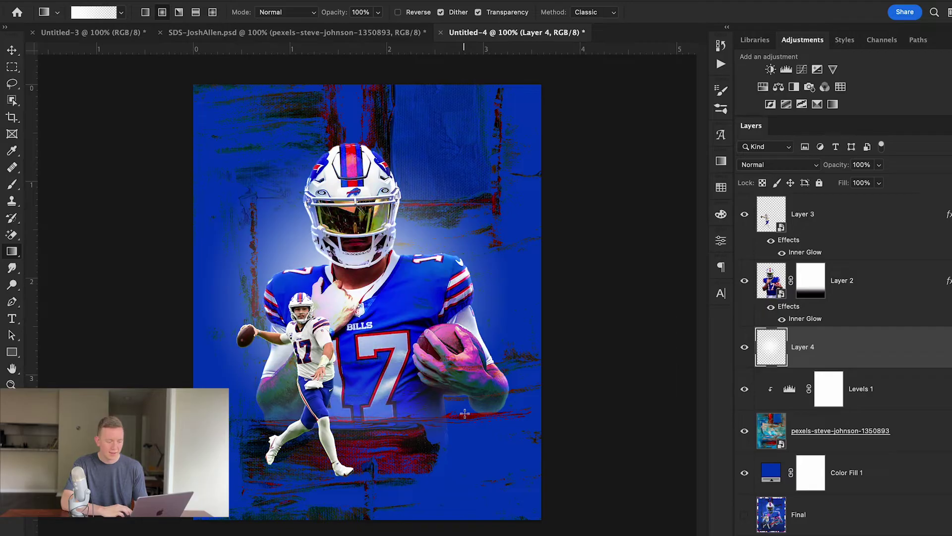
Step: Reposition the glow behind the player and lower Layer 4's fill to 35%
{"action": "left_click", "coordinate": [12, 50]}
{"action": "left_click_drag", "start_coordinate": [414, 237], "coordinate": [422, 232]}
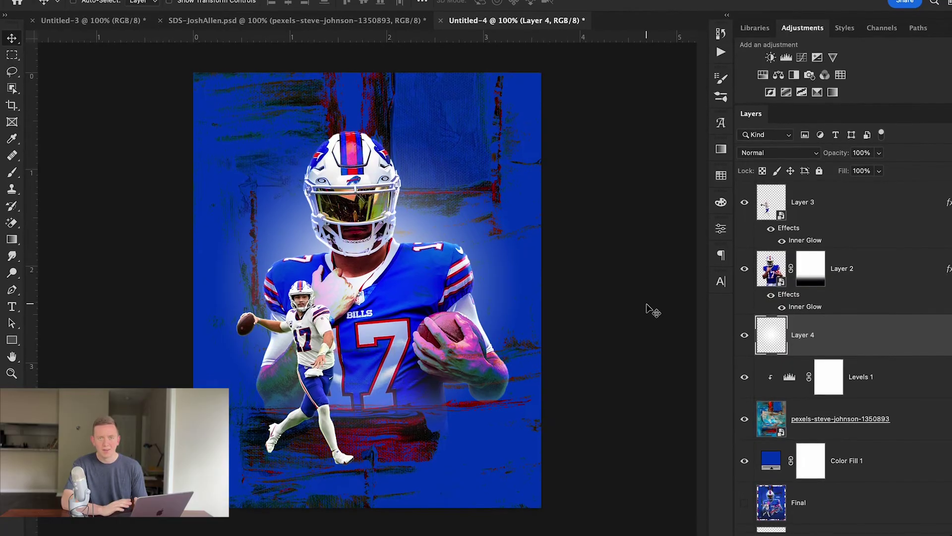
{"action": "left_click", "coordinate": [878, 171]}
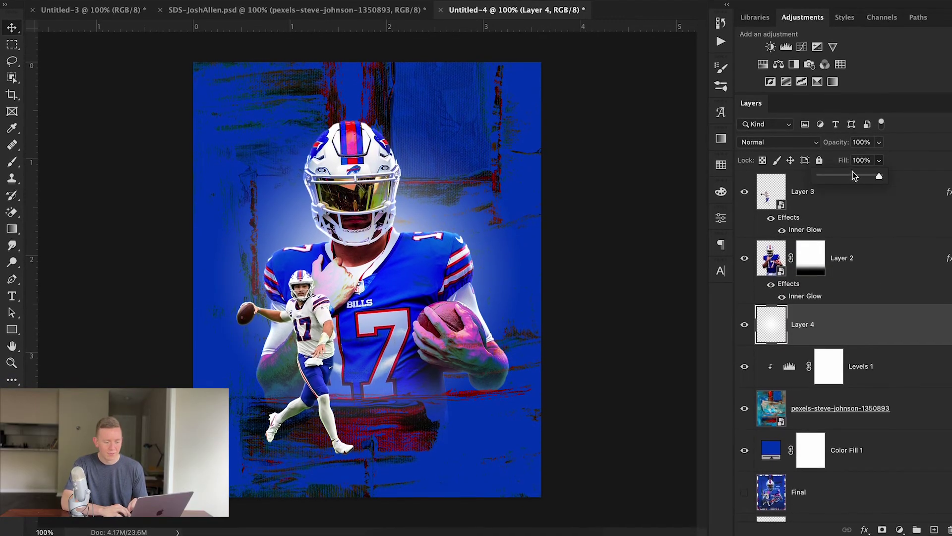
{"action": "left_click_drag", "start_coordinate": [854, 177], "coordinate": [852, 176]}
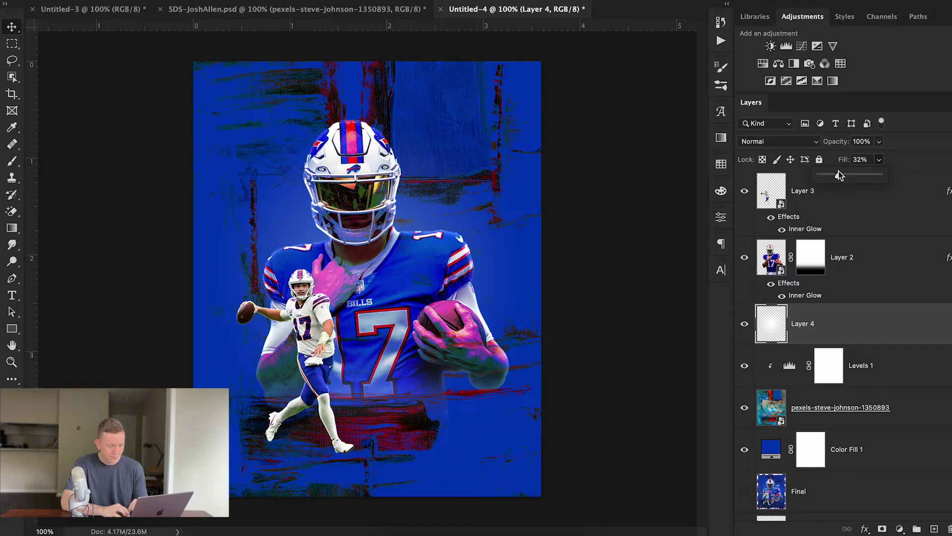
{"action": "left_click", "coordinate": [743, 323]}
{"action": "left_click", "coordinate": [744, 325]}
{"action": "left_click", "coordinate": [744, 325]}
{"action": "left_click", "coordinate": [744, 325]}
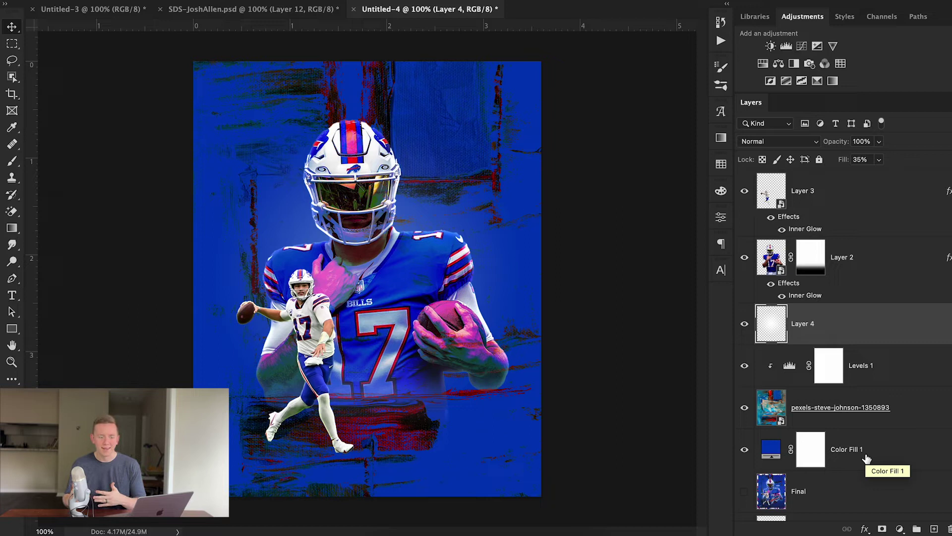
Step: On new Layer 5, draw a dark gradient up from the poster bottom and lower its fill
{"action": "left_click", "coordinate": [934, 529]}
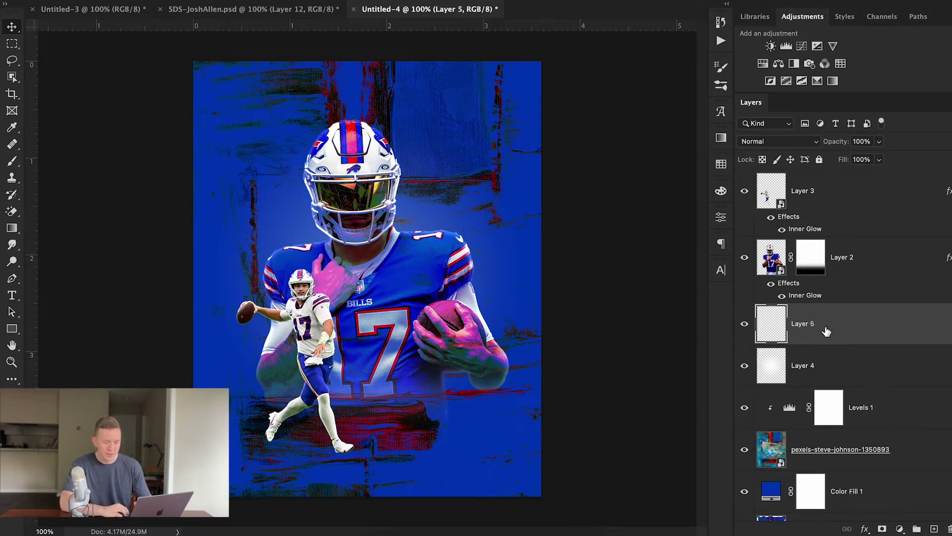
{"action": "key", "text": "g"}
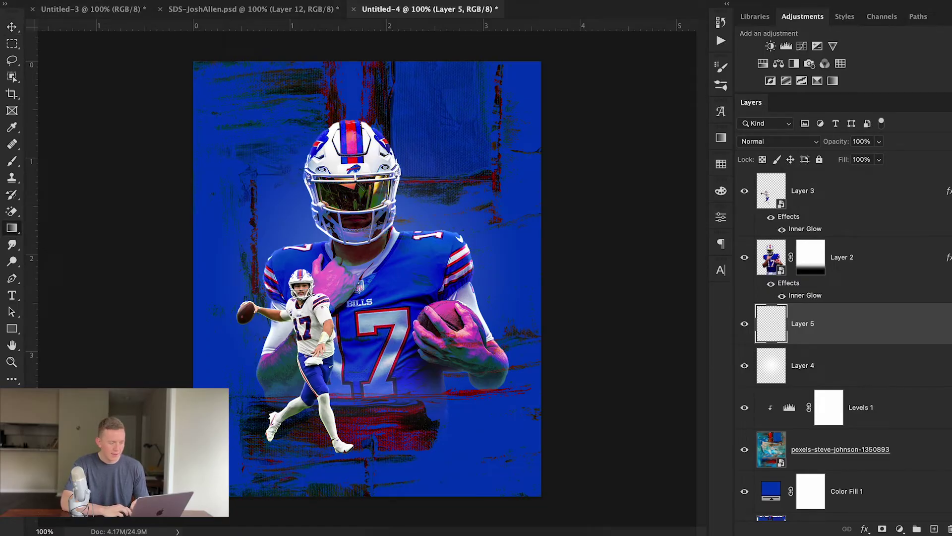
{"action": "left_click_drag", "start_coordinate": [362, 492], "coordinate": [363, 302]}
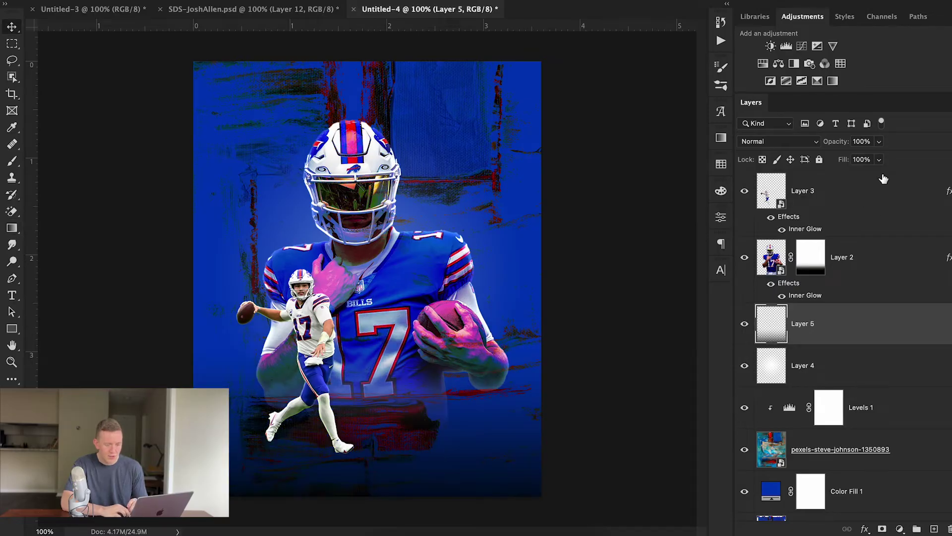
{"action": "left_click", "coordinate": [880, 159]}
{"action": "left_click_drag", "start_coordinate": [879, 174], "coordinate": [859, 174]}
{"action": "left_click", "coordinate": [760, 270]}
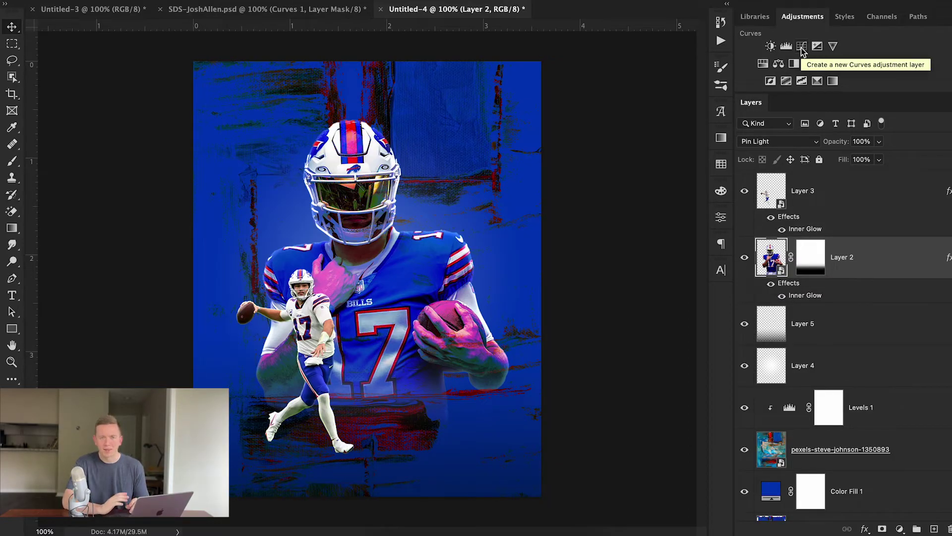
Step: Add a Curves adjustment clipped to the large player with an S-curve for more contrast
{"action": "left_click", "coordinate": [802, 46]}
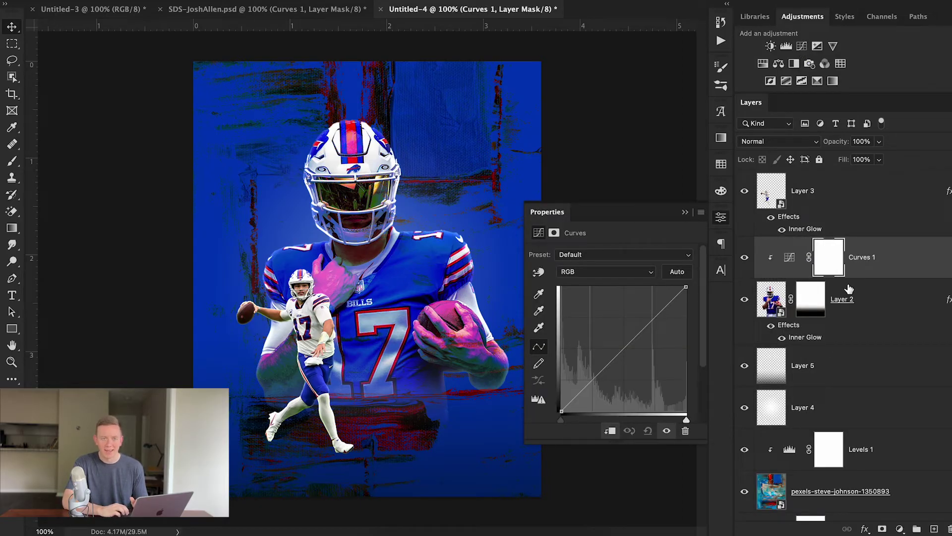
{"action": "left_click_drag", "start_coordinate": [643, 329], "coordinate": [646, 352]}
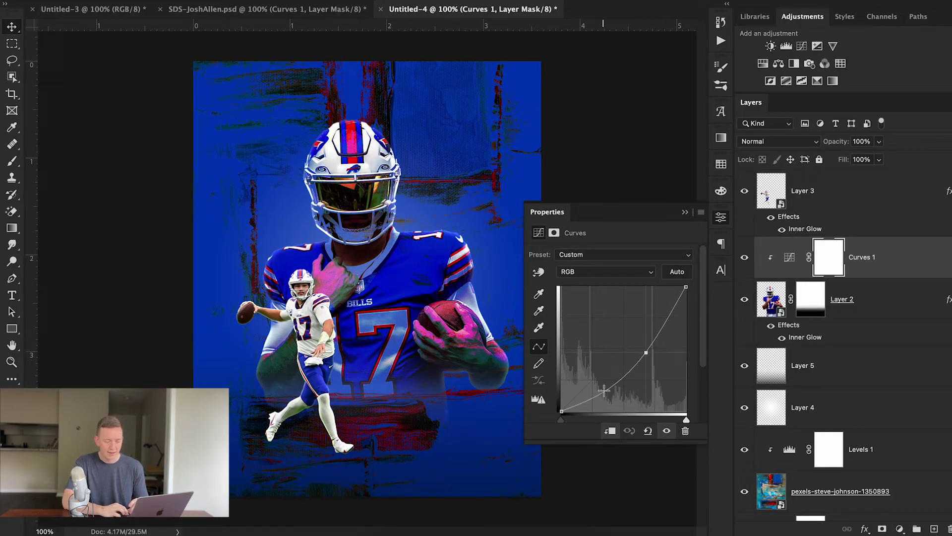
{"action": "left_click_drag", "start_coordinate": [605, 390], "coordinate": [602, 375]}
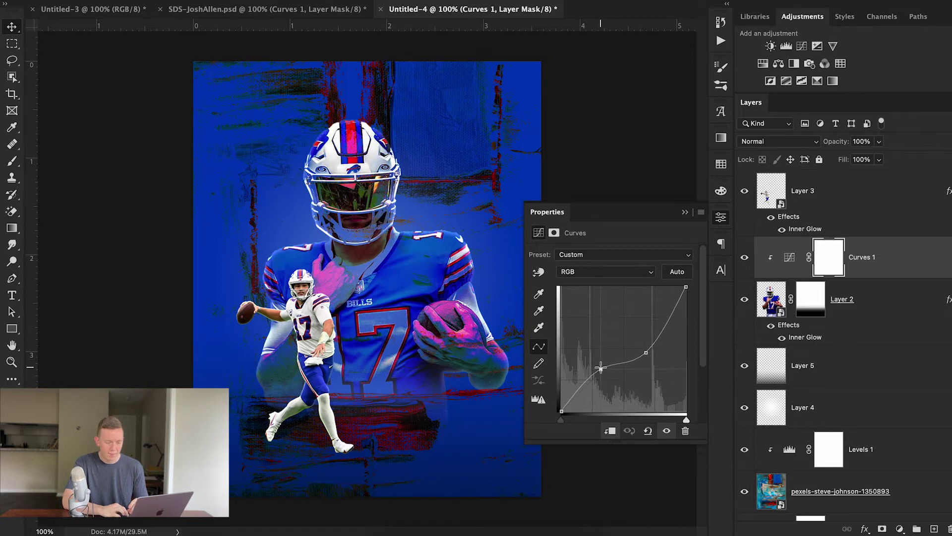
{"action": "left_click", "coordinate": [886, 264]}
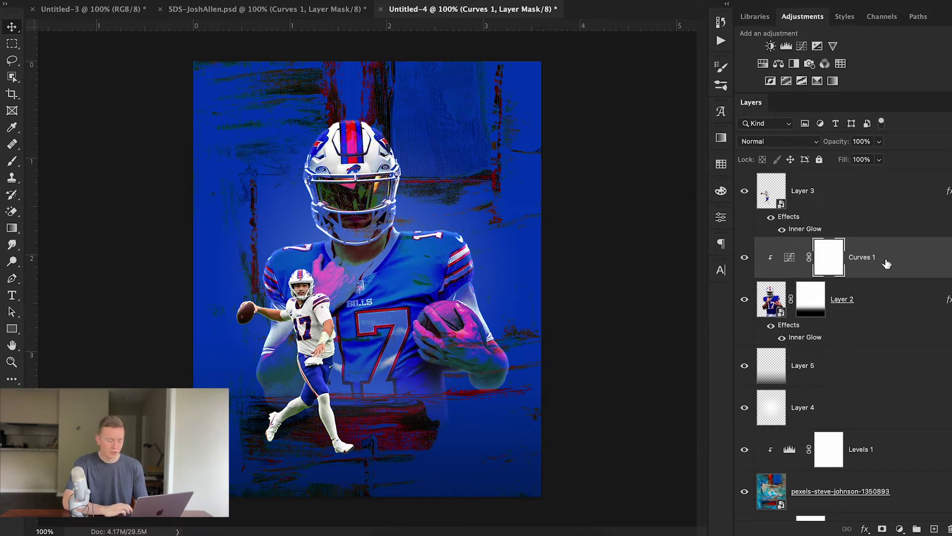
Step: Copy the Curves clipped to the small player, and paste the finished poster as a hidden Final layer
{"action": "left_click_drag", "start_coordinate": [887, 263], "coordinate": [881, 187]}
{"action": "left_click", "coordinate": [857, 209], "text": "alt"}
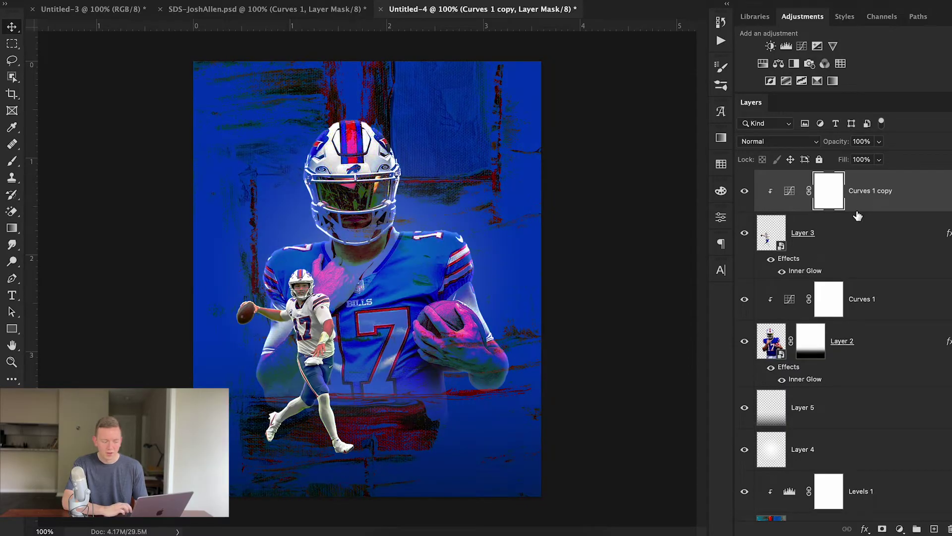
{"action": "key", "text": "ctrl+v"}
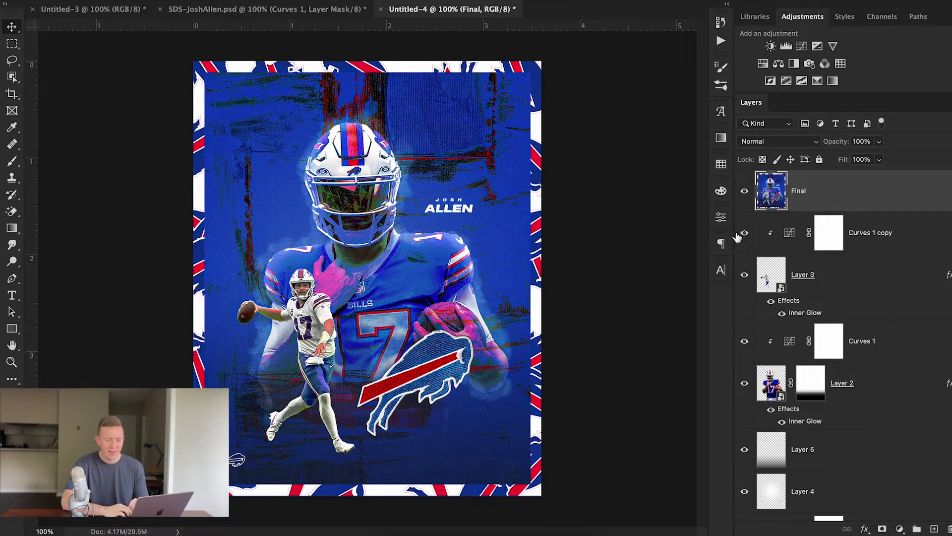
{"action": "left_click", "coordinate": [745, 191]}
Step: Add Layer 6 above the large player and paint white strokes around the players with Van Gogh Art_Brush_3
{"action": "left_click", "coordinate": [911, 399]}
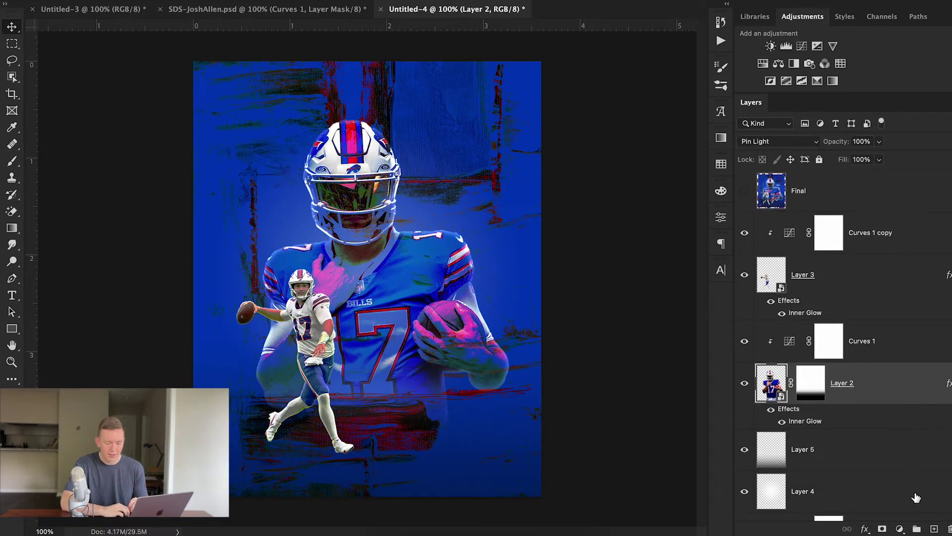
{"action": "left_click", "coordinate": [933, 527]}
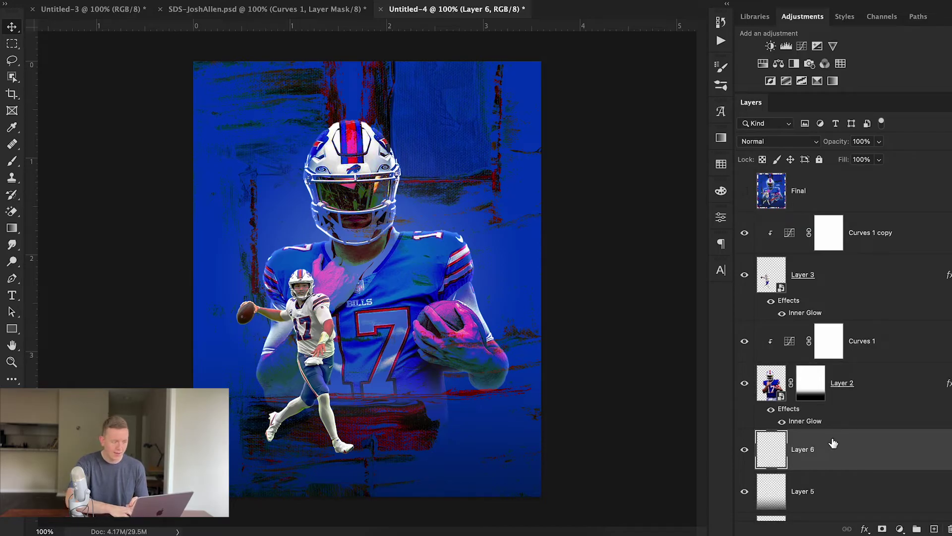
{"action": "key", "text": "b"}
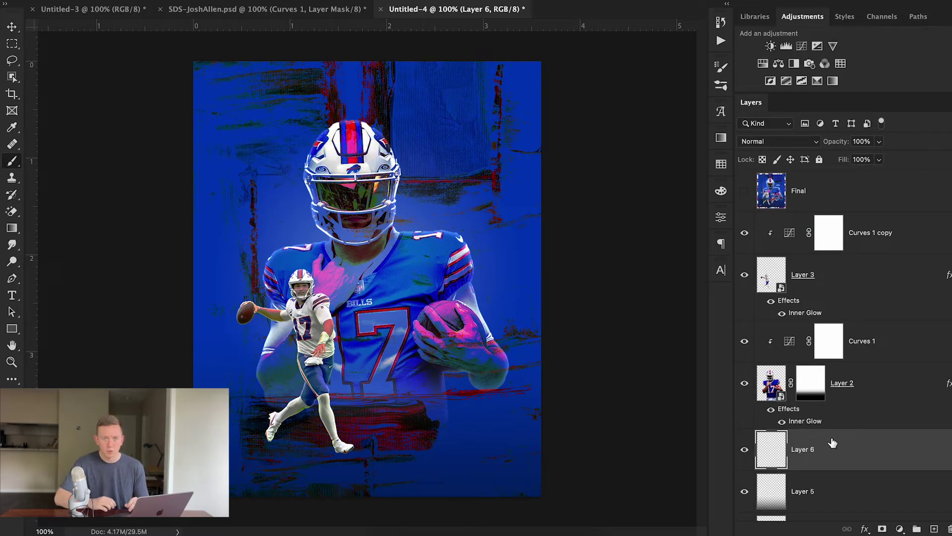
{"action": "right_click", "coordinate": [93, 233]}
{"action": "left_click", "coordinate": [94, 235]}
{"action": "scroll", "coordinate": [95, 255], "scroll_direction": "up", "scroll_amount": 1}
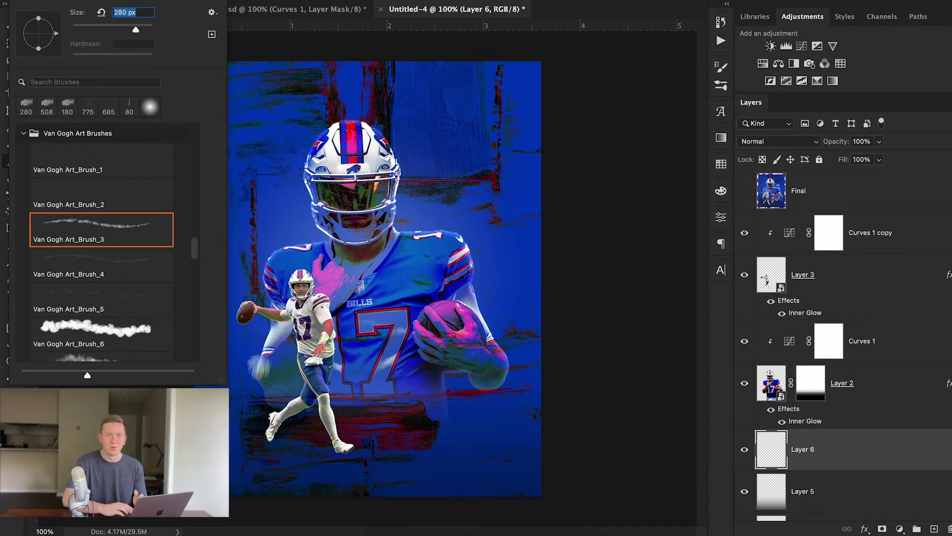
{"action": "key", "text": "Return"}
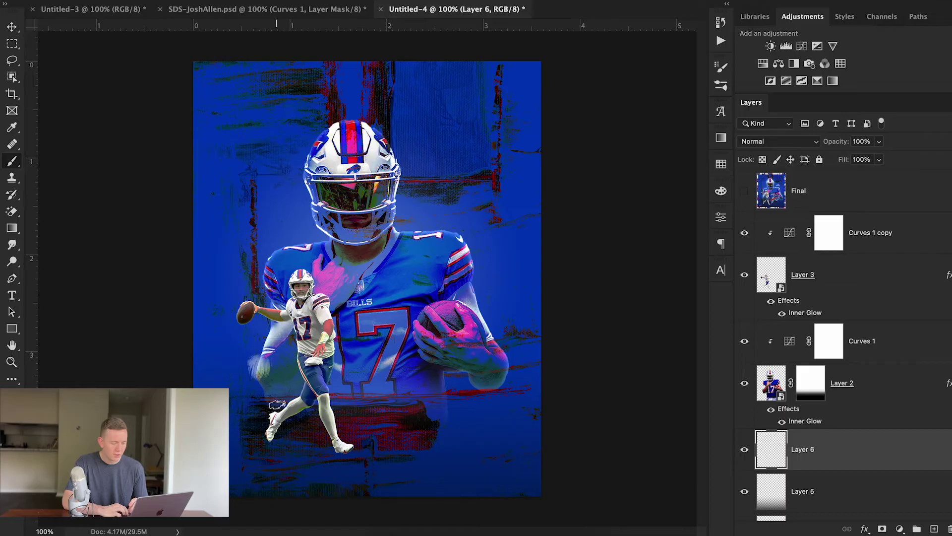
{"action": "mouse_move", "coordinate": [270, 403]}
{"action": "left_mouse_down"}
{"action": "mouse_move", "coordinate": [257, 366]}
{"action": "mouse_move", "coordinate": [266, 265]}
{"action": "mouse_move", "coordinate": [291, 246]}
{"action": "mouse_move", "coordinate": [322, 242]}
{"action": "mouse_move", "coordinate": [308, 213]}
{"action": "mouse_move", "coordinate": [306, 147]}
{"action": "mouse_move", "coordinate": [331, 124]}
{"action": "mouse_move", "coordinate": [366, 113]}
{"action": "mouse_move", "coordinate": [394, 141]}
{"action": "mouse_move", "coordinate": [402, 224]}
{"action": "mouse_move", "coordinate": [460, 229]}
{"action": "mouse_move", "coordinate": [508, 365]}
{"action": "mouse_move", "coordinate": [493, 393]}
{"action": "mouse_move", "coordinate": [437, 382]}
{"action": "left_mouse_up"}
Step: Reduce Layer 6's fill to 39%
{"action": "left_click", "coordinate": [14, 27]}
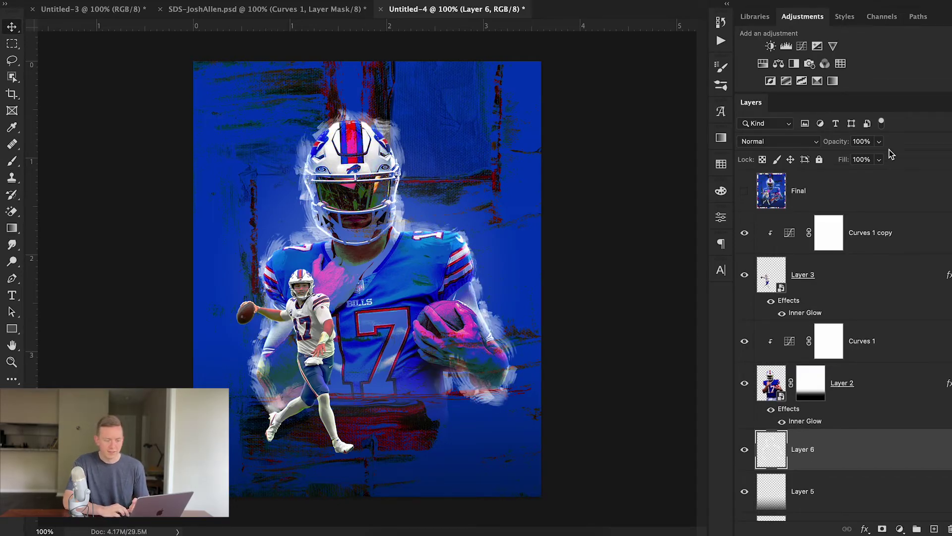
{"action": "left_click_drag", "start_coordinate": [865, 172], "coordinate": [856, 173]}
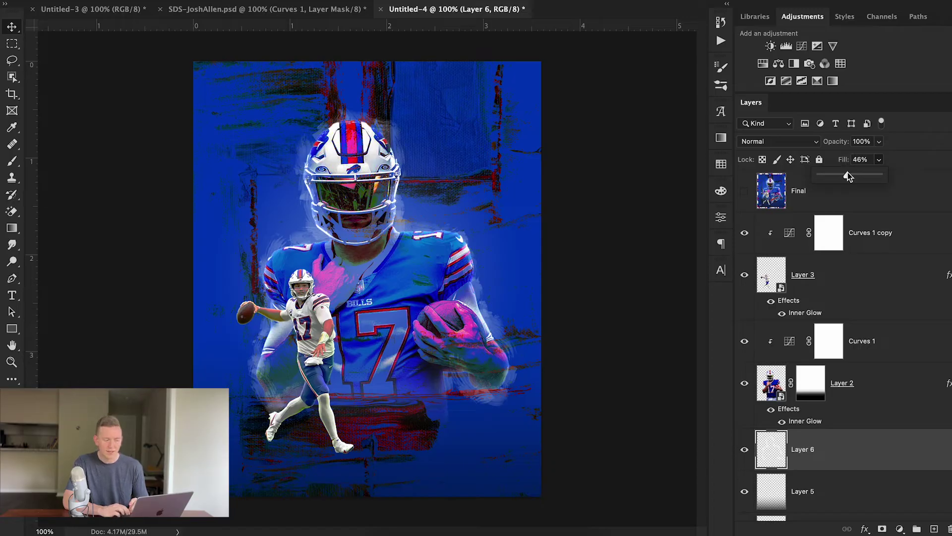
{"action": "left_click_drag", "start_coordinate": [879, 159], "coordinate": [876, 173]}
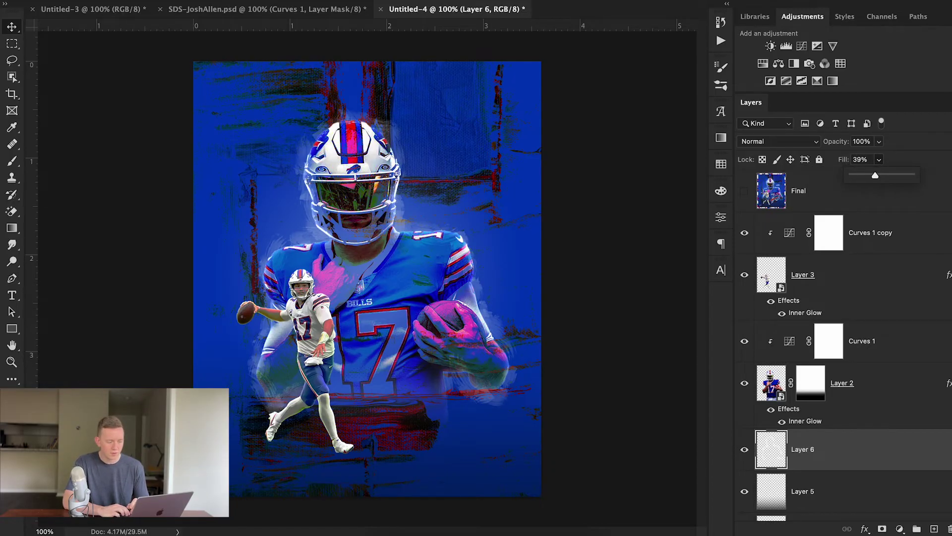
Step: Apply a Motion Blur (Angle 3, Distance 6) to the glow and zoom in on the helmet
{"action": "left_click", "coordinate": [303, 1]}
{"action": "mouse_move", "coordinate": [313, 121]}
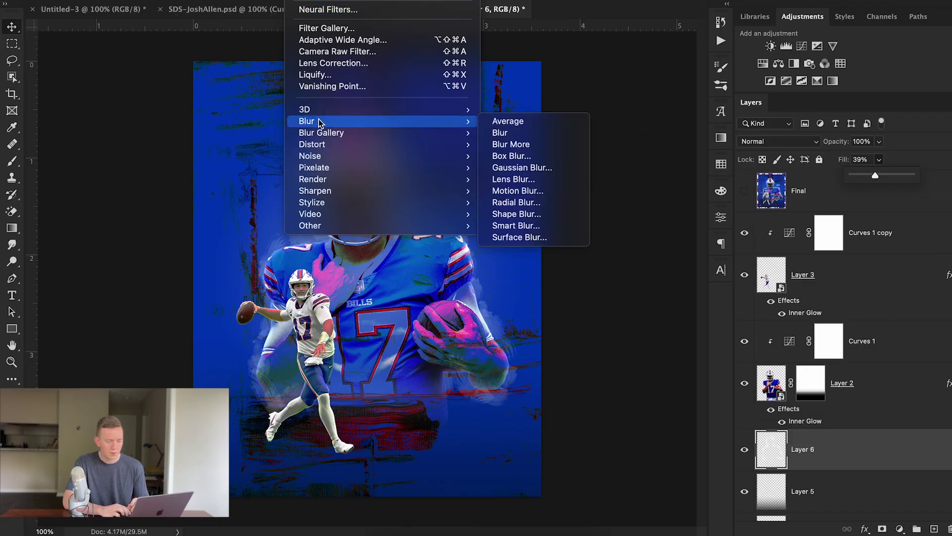
{"action": "left_click", "coordinate": [525, 191]}
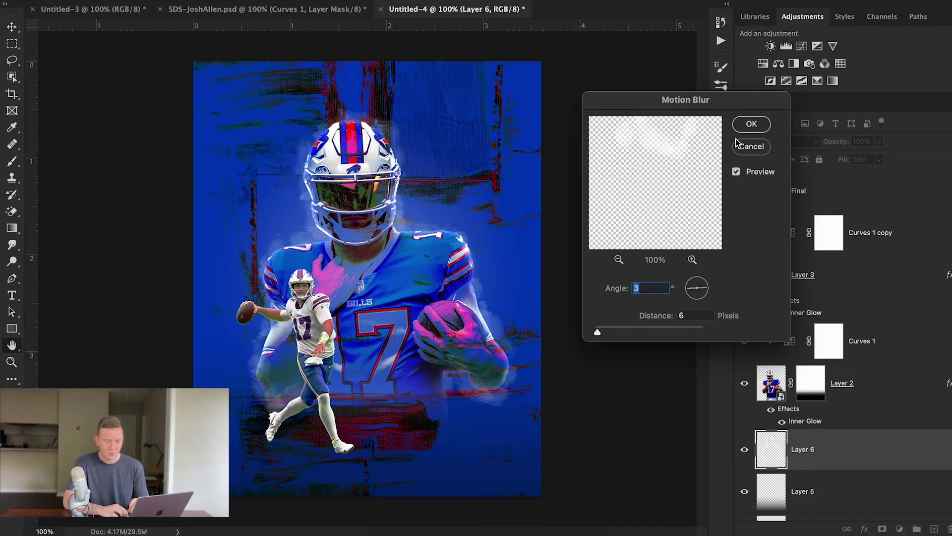
{"action": "left_click", "coordinate": [752, 124]}
{"action": "left_click", "coordinate": [10, 362]}
{"action": "mouse_move", "coordinate": [410, 208]}
{"action": "left_mouse_down"}
{"action": "mouse_move", "coordinate": [446, 208]}
{"action": "mouse_move", "coordinate": [423, 209]}
{"action": "left_mouse_up"}
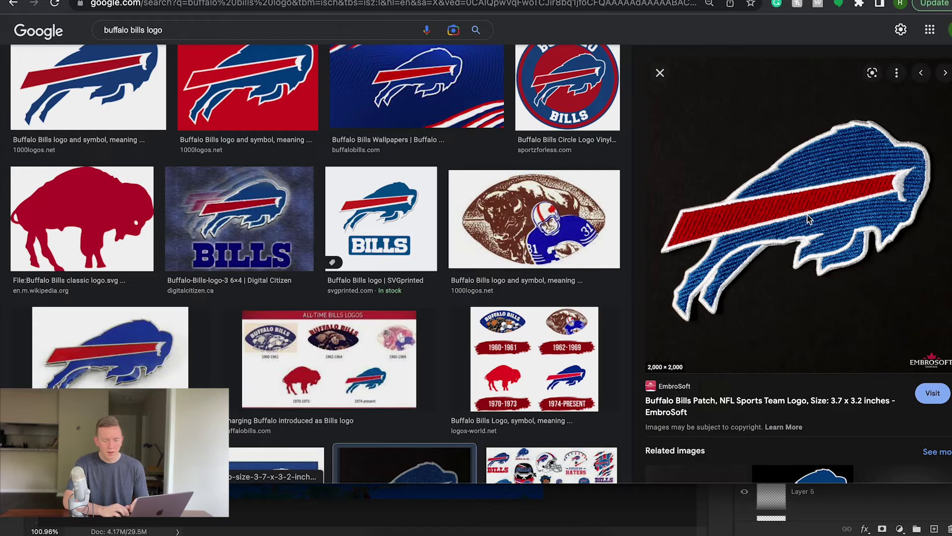
Step: Drag the embroidered Bills patch logo from Google Images into the poster as Layer 7
{"action": "left_click_drag", "start_coordinate": [807, 215], "coordinate": [584, 519]}
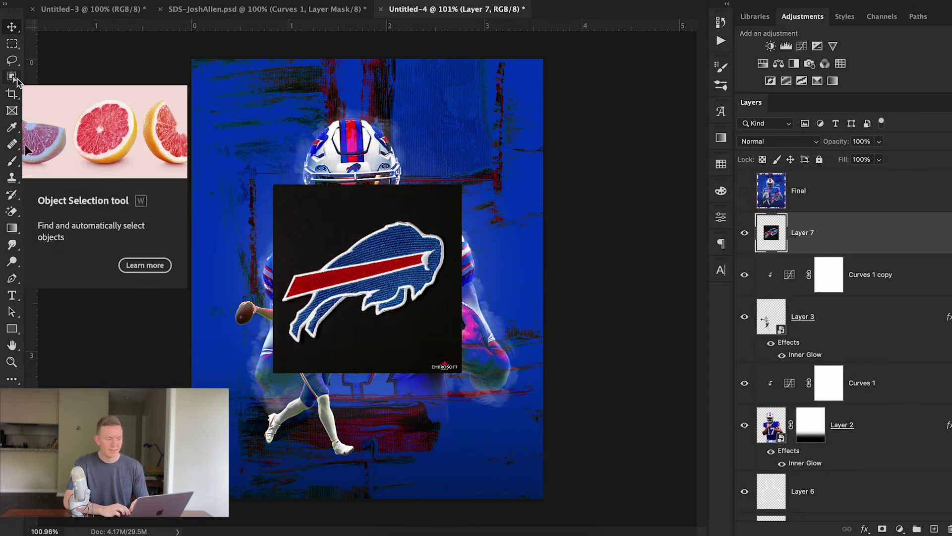
Step: Select the Bills logo as the subject and mask out its black patch background
{"action": "left_click", "coordinate": [14, 78]}
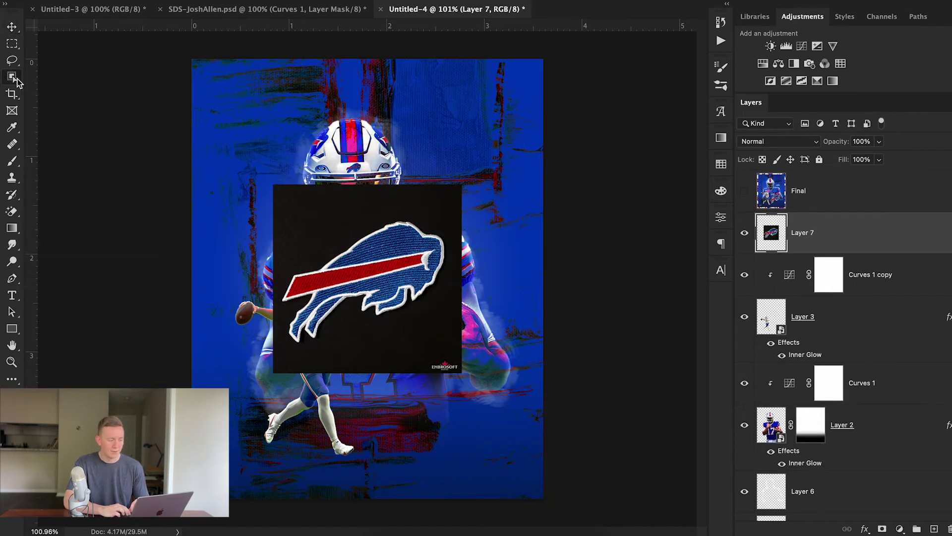
{"action": "left_click", "coordinate": [624, 1]}
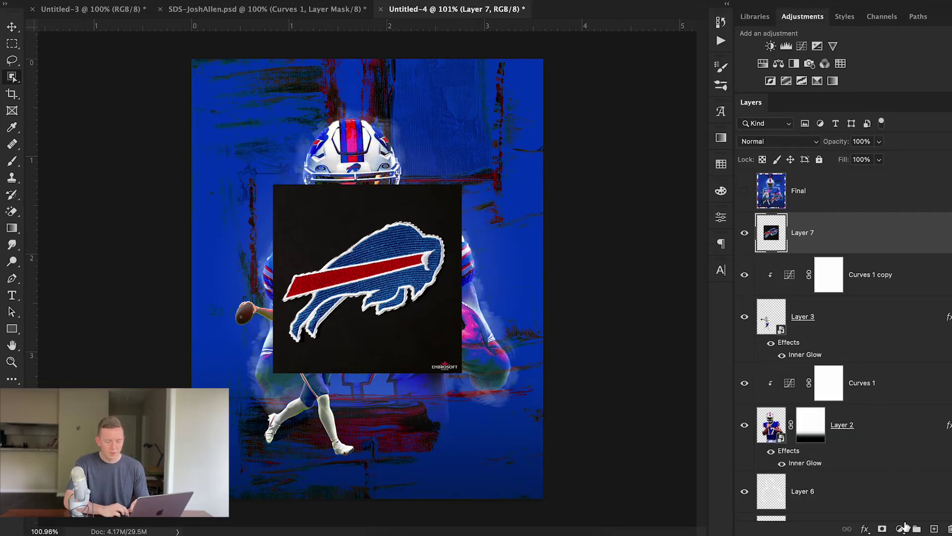
{"action": "left_click", "coordinate": [881, 529]}
Step: Convert Layer 7 to a smart object and move it up beneath the Final reference poster
{"action": "left_click", "coordinate": [12, 27]}
{"action": "right_click", "coordinate": [746, 238]}
{"action": "left_click", "coordinate": [809, 456]}
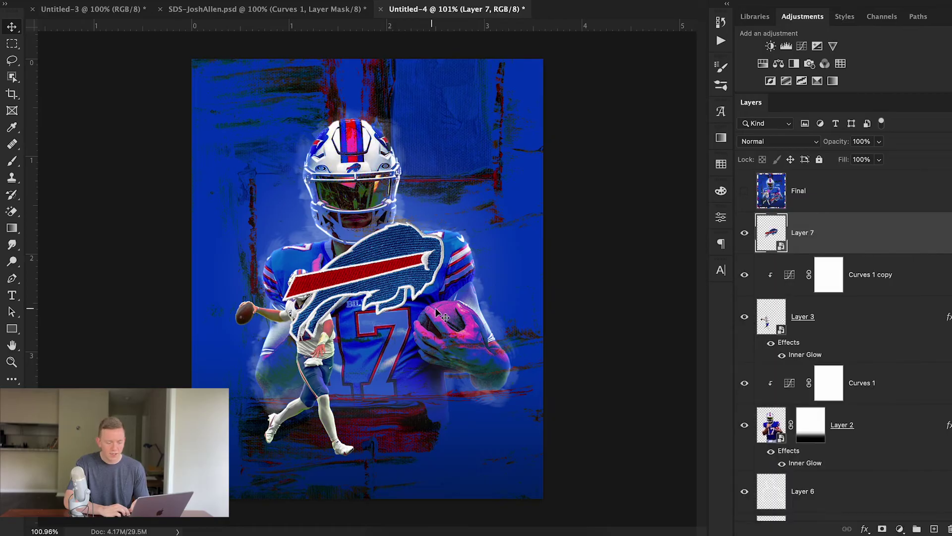
{"action": "left_click_drag", "start_coordinate": [832, 236], "coordinate": [826, 183]}
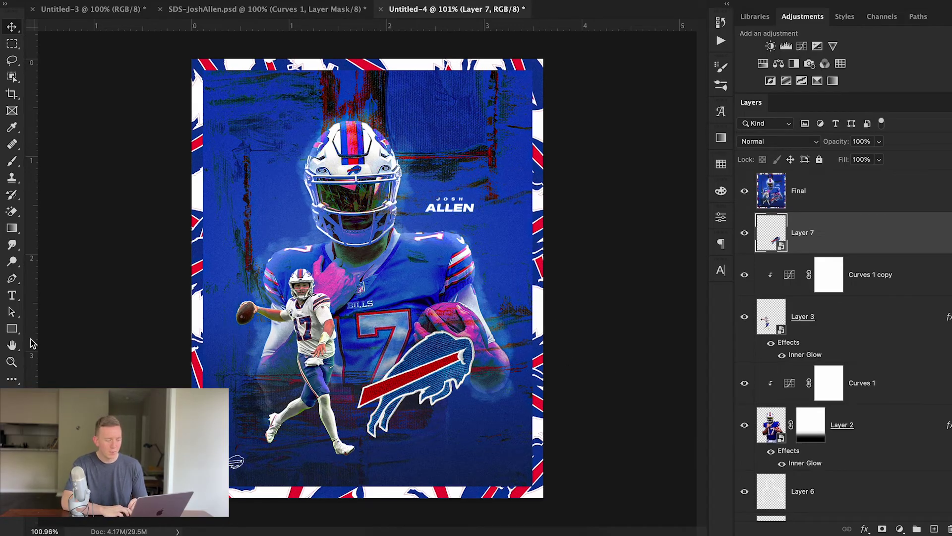
Step: Draw Rectangle 1 over the poster, then preview the red-background Bills logo in the image search
{"action": "left_click", "coordinate": [12, 330]}
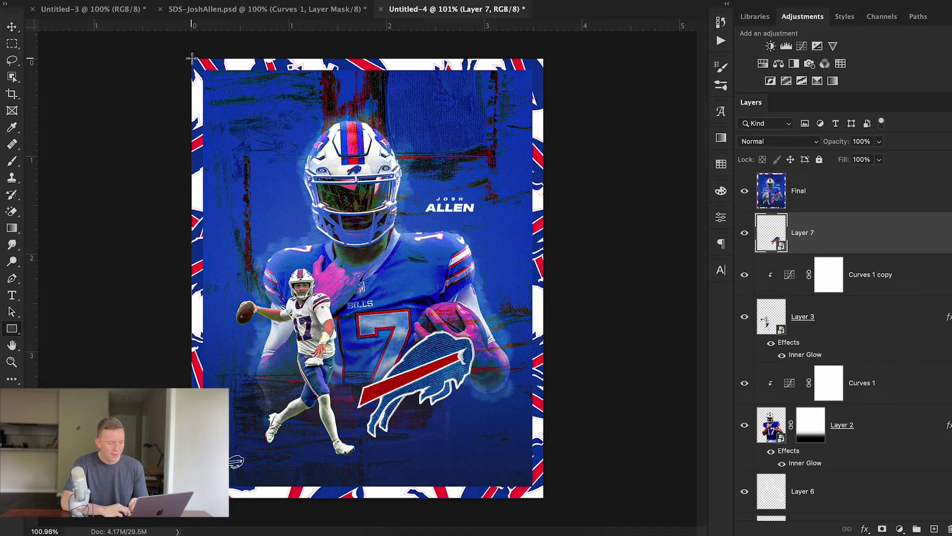
{"action": "mouse_move", "coordinate": [191, 58]}
{"action": "left_mouse_down"}
{"action": "mouse_move", "coordinate": [419, 330]}
{"action": "mouse_move", "coordinate": [550, 521]}
{"action": "mouse_move", "coordinate": [543, 497]}
{"action": "left_mouse_up"}
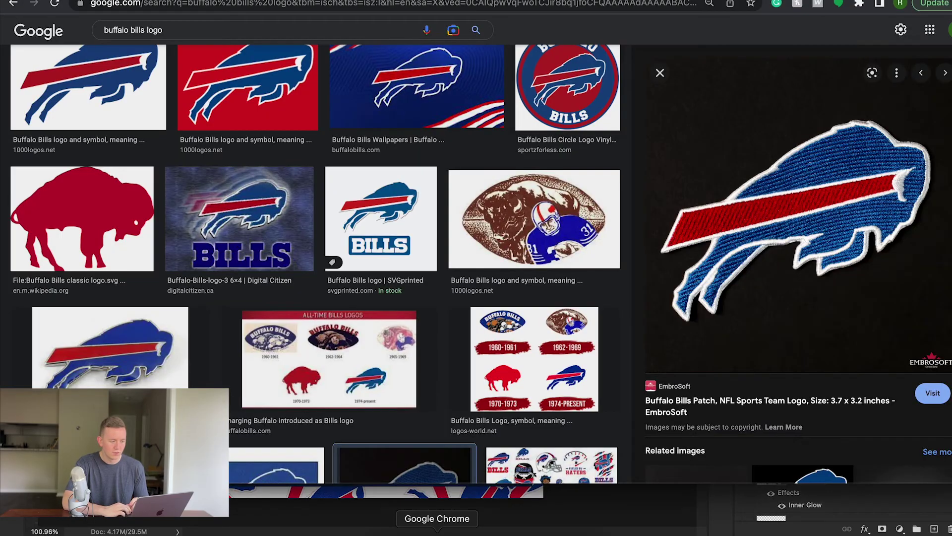
{"action": "scroll", "coordinate": [211, 102], "scroll_direction": "up", "scroll_amount": 3}
{"action": "scroll", "coordinate": [211, 102], "scroll_direction": "up", "scroll_amount": 3}
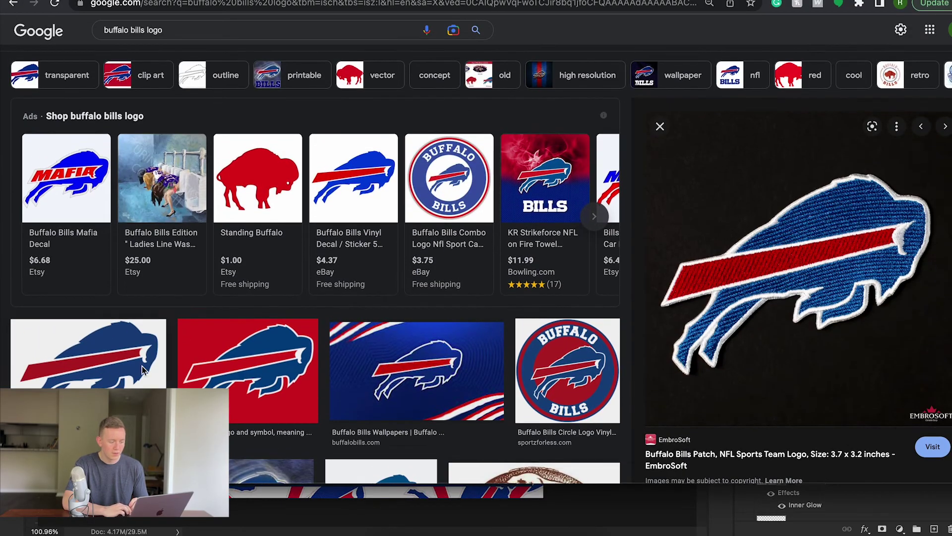
{"action": "left_click", "coordinate": [123, 375]}
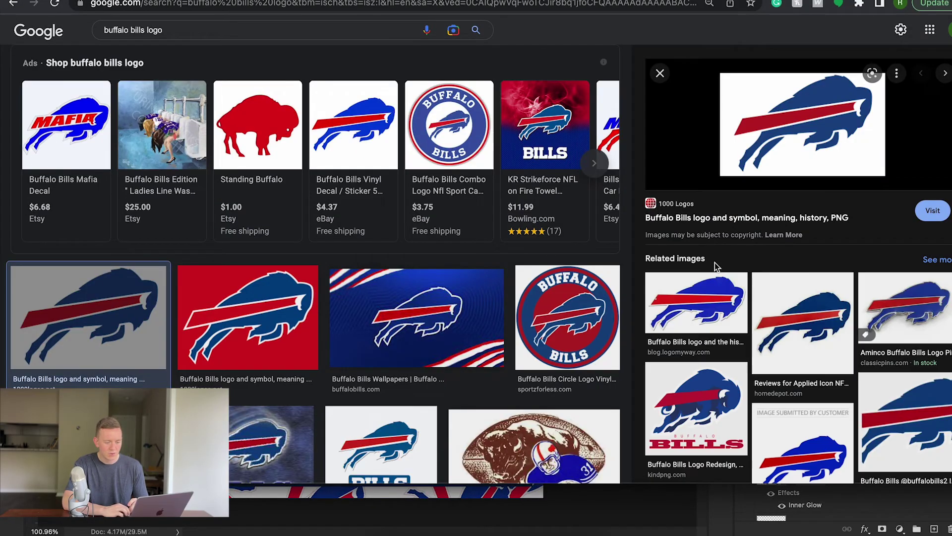
{"action": "left_click", "coordinate": [293, 313]}
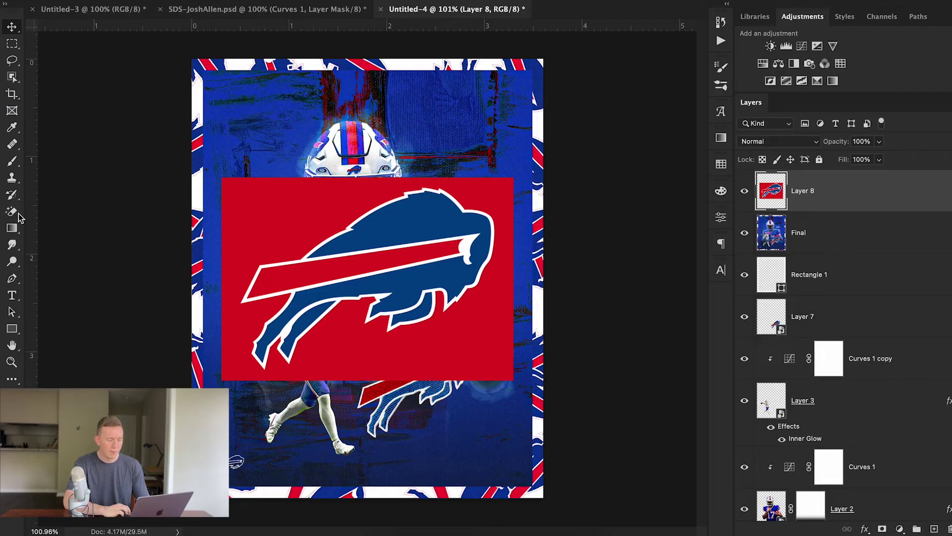
Step: Magic Erase the logo's red background and convert the logo layer to a smart object
{"action": "left_click", "coordinate": [12, 212]}
{"action": "left_click", "coordinate": [317, 201]}
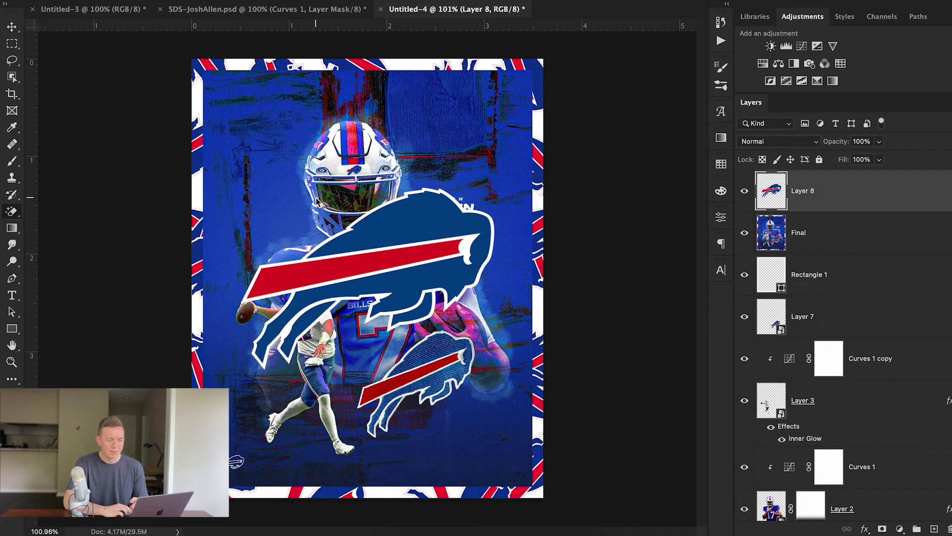
{"action": "left_click", "coordinate": [12, 27]}
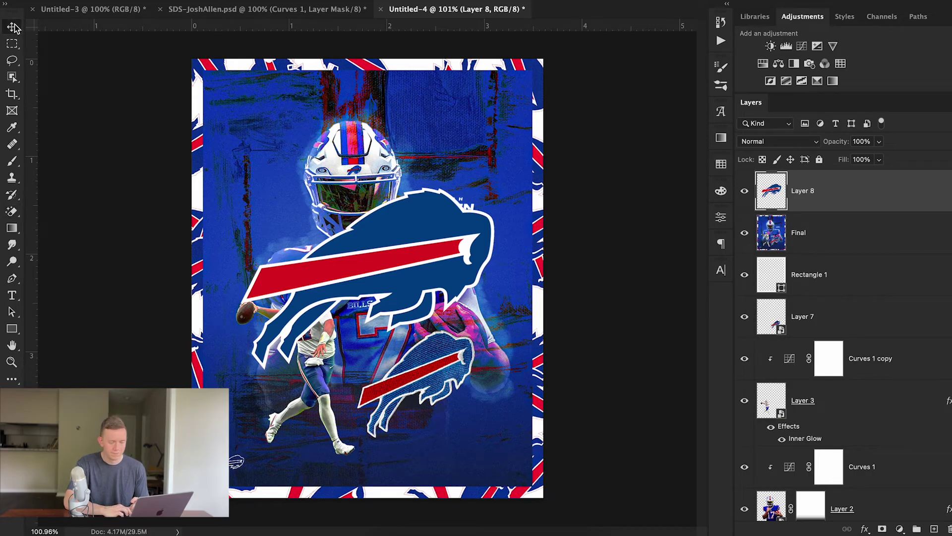
{"action": "right_click", "coordinate": [847, 199]}
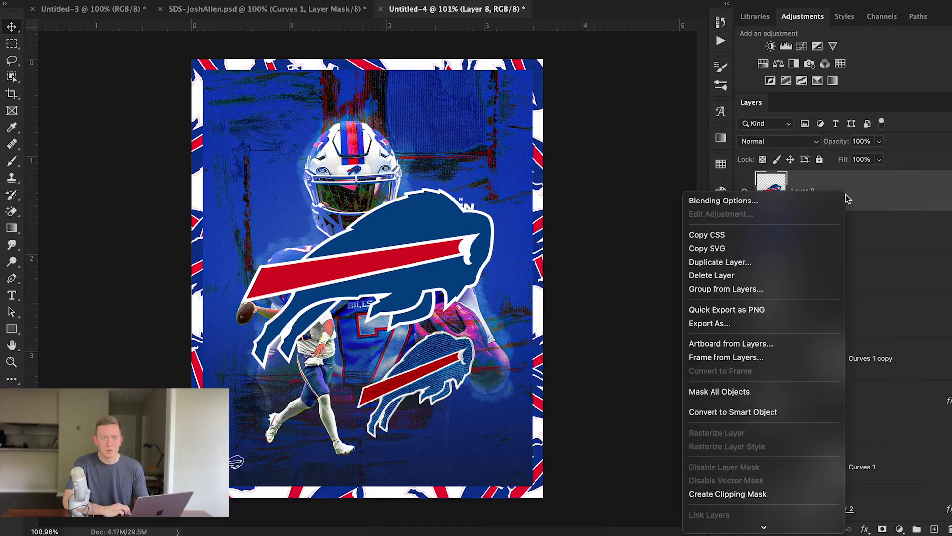
{"action": "left_click", "coordinate": [776, 413]}
Step: Shrink the logo, clip it to Rectangle 1 at the left edge, and rotate it about -33°
{"action": "key", "text": "ctrl+t"}
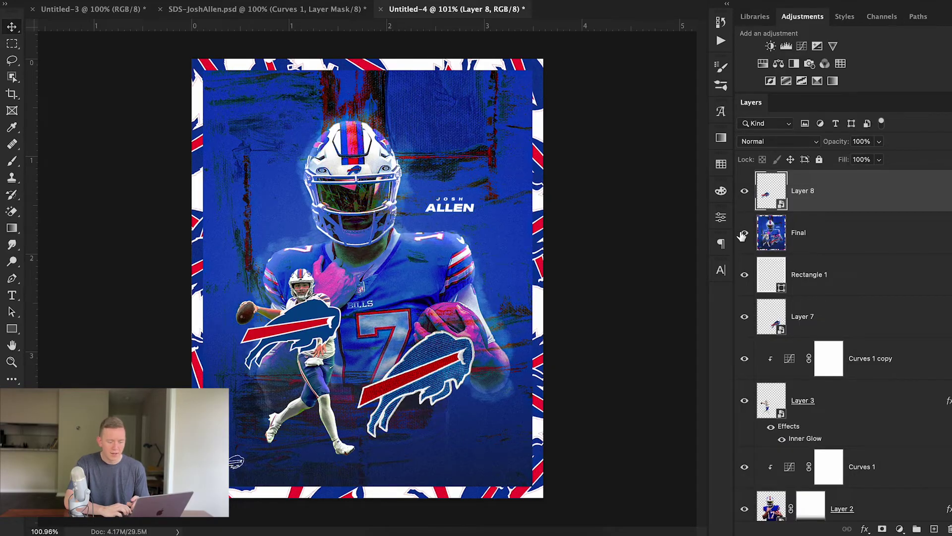
{"action": "left_click", "coordinate": [745, 236]}
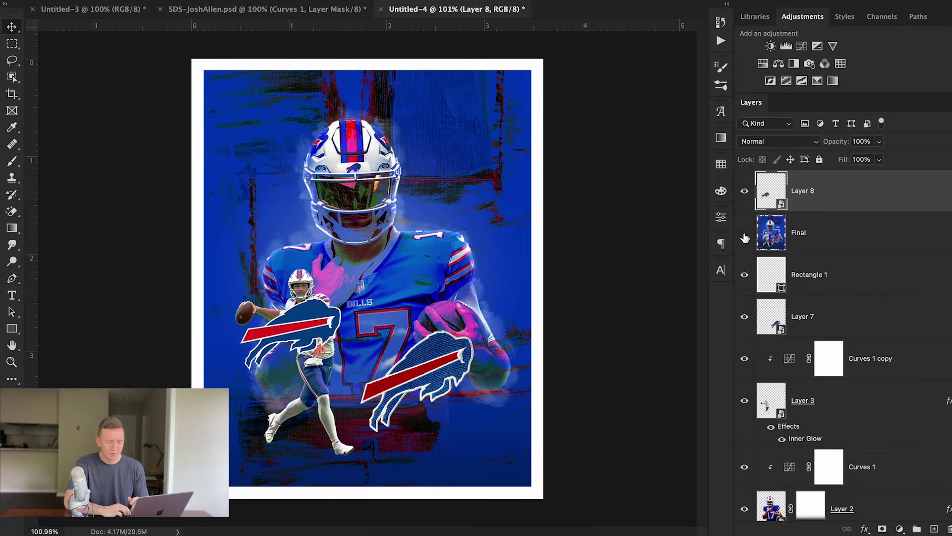
{"action": "left_click_drag", "start_coordinate": [836, 192], "coordinate": [835, 251]}
{"action": "left_click_drag", "start_coordinate": [319, 328], "coordinate": [213, 326]}
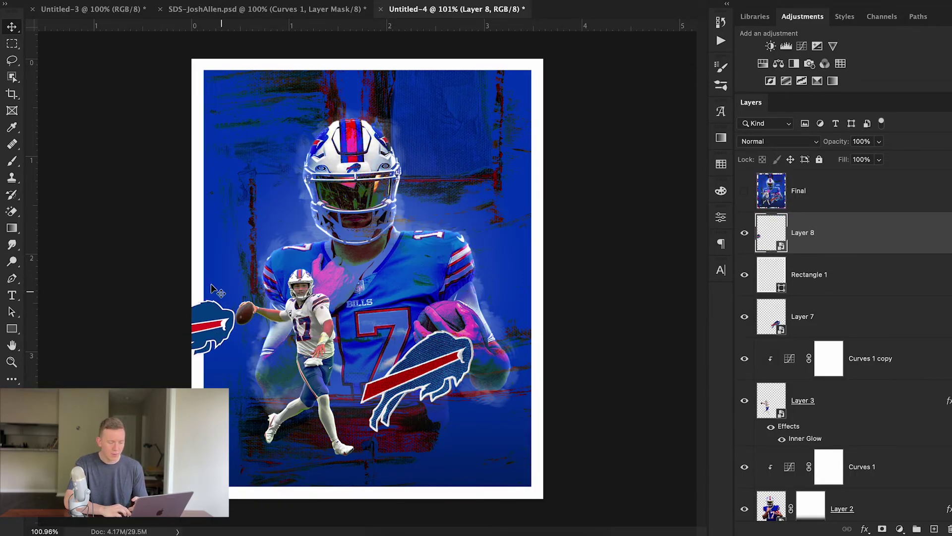
{"action": "left_click", "coordinate": [871, 253], "text": "alt"}
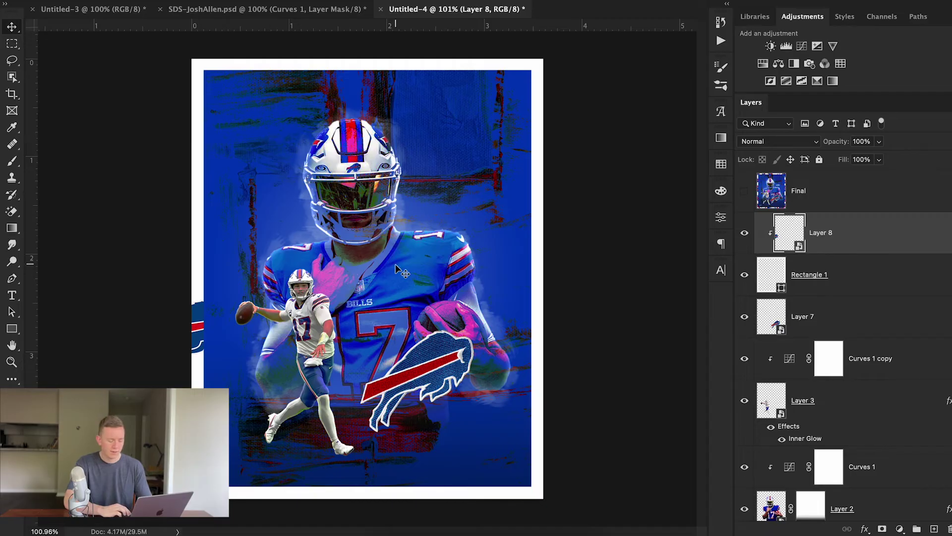
{"action": "key", "text": "ctrl+t"}
{"action": "left_click_drag", "start_coordinate": [270, 376], "coordinate": [276, 319]}
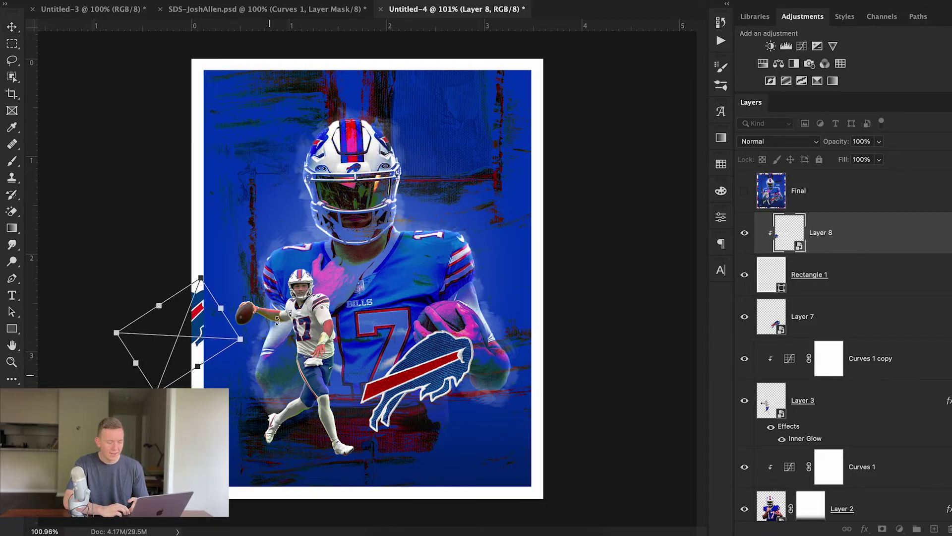
{"action": "key", "text": "Return"}
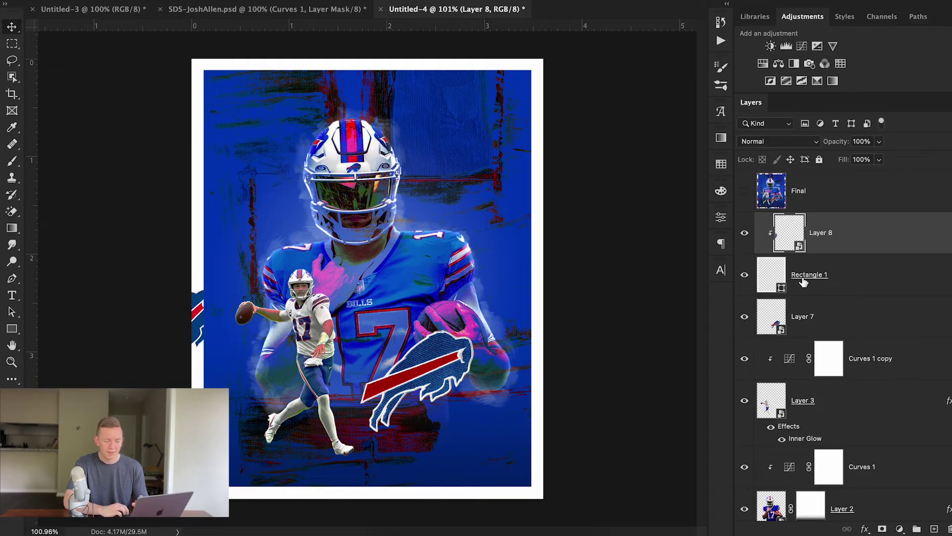
Step: Duplicate logo copies onto the poster's right edge, rotating one about 65°
{"action": "left_click_drag", "start_coordinate": [219, 310], "coordinate": [560, 347]}
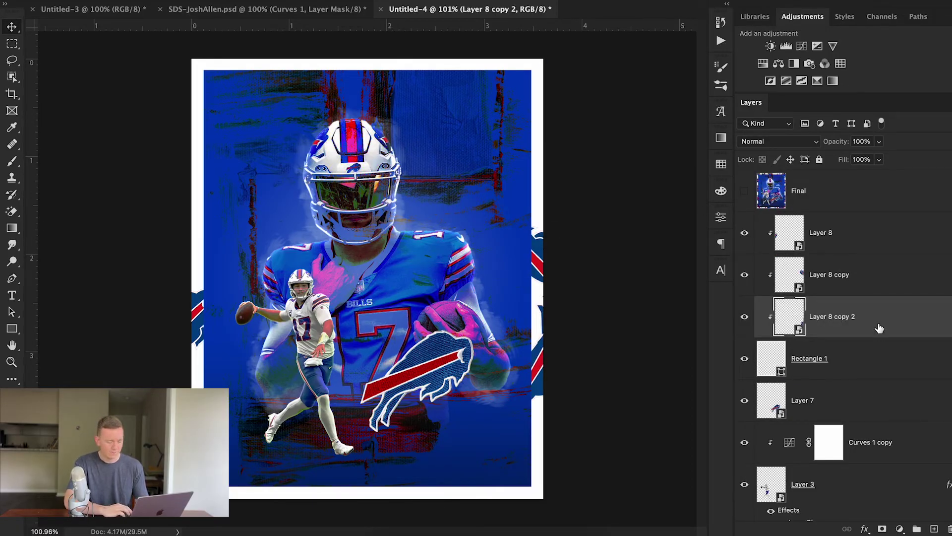
{"action": "left_click_drag", "start_coordinate": [878, 324], "coordinate": [878, 339]}
{"action": "left_click_drag", "start_coordinate": [528, 342], "coordinate": [508, 451]}
{"action": "key", "text": "ctrl+t"}
{"action": "left_click_drag", "start_coordinate": [597, 461], "coordinate": [586, 353]}
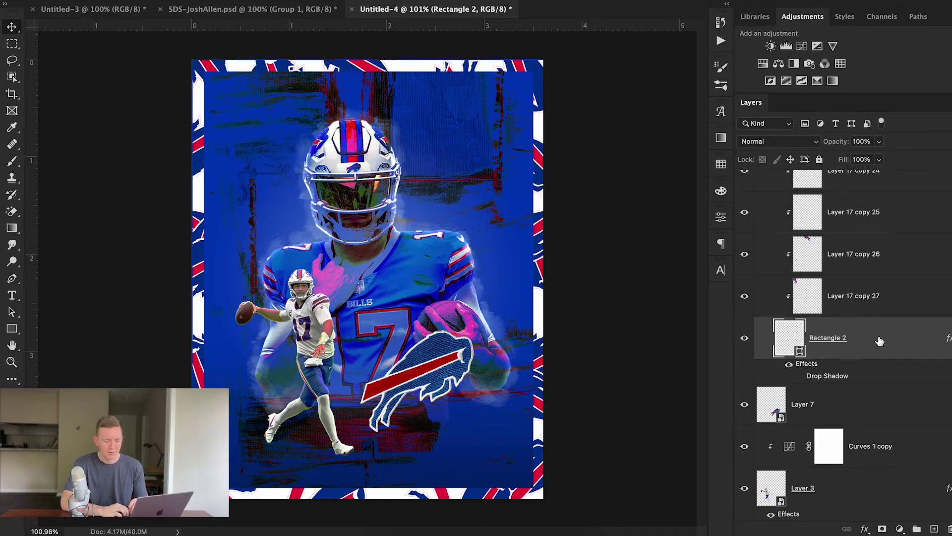
Step: Lower Rectangle 2's Drop Shadow opacity to 55% in Layer Style
{"action": "double_click", "coordinate": [878, 342]}
{"action": "left_click", "coordinate": [539, 380]}
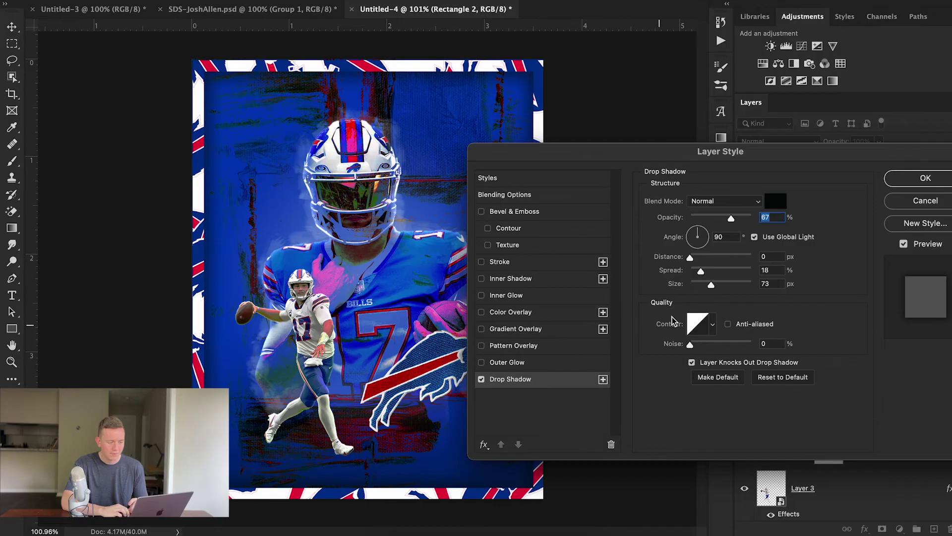
{"action": "left_click_drag", "start_coordinate": [731, 218], "coordinate": [724, 217]}
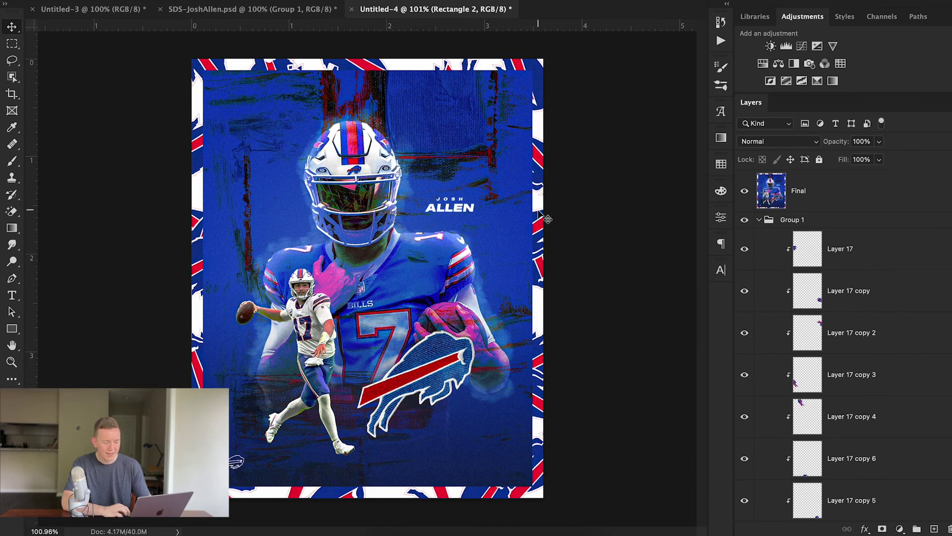
Step: Collapse the border logo group and add a JOSH text layer beside ALLEN
{"action": "left_click", "coordinate": [758, 219]}
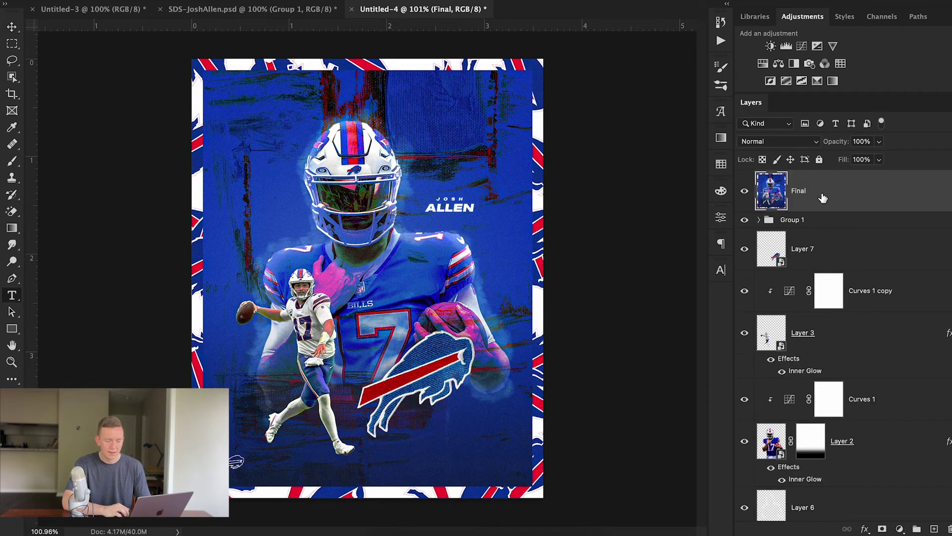
{"action": "left_click", "coordinate": [430, 211]}
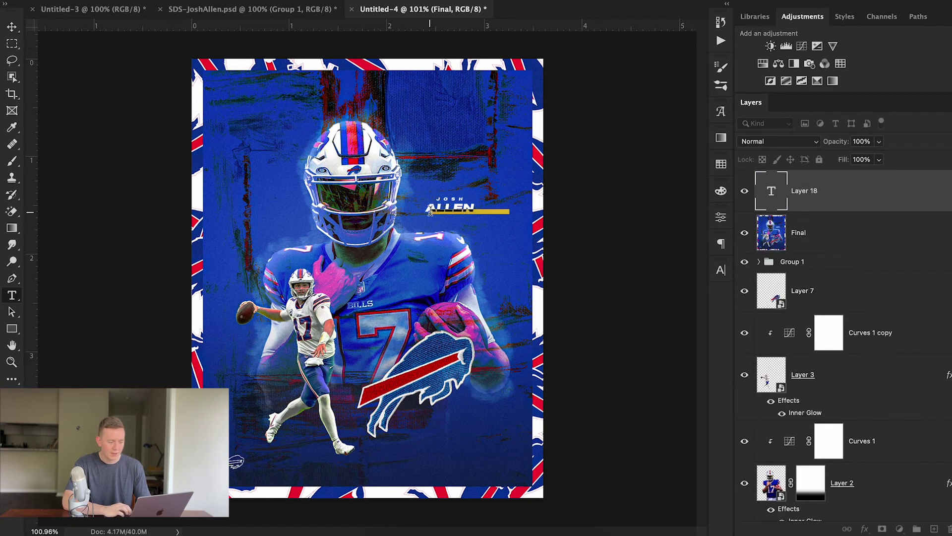
{"action": "key", "text": "BackSpace"}
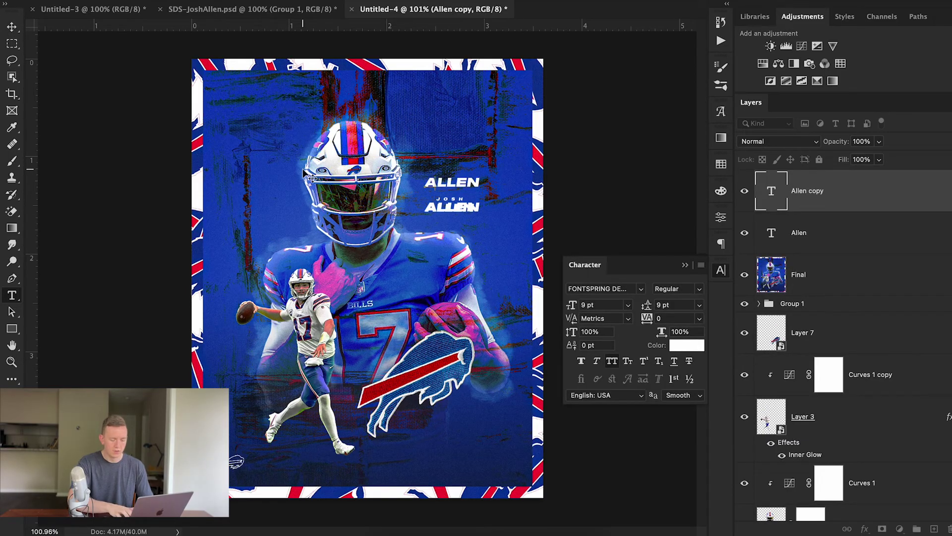
{"action": "type", "text": "JOSH"}
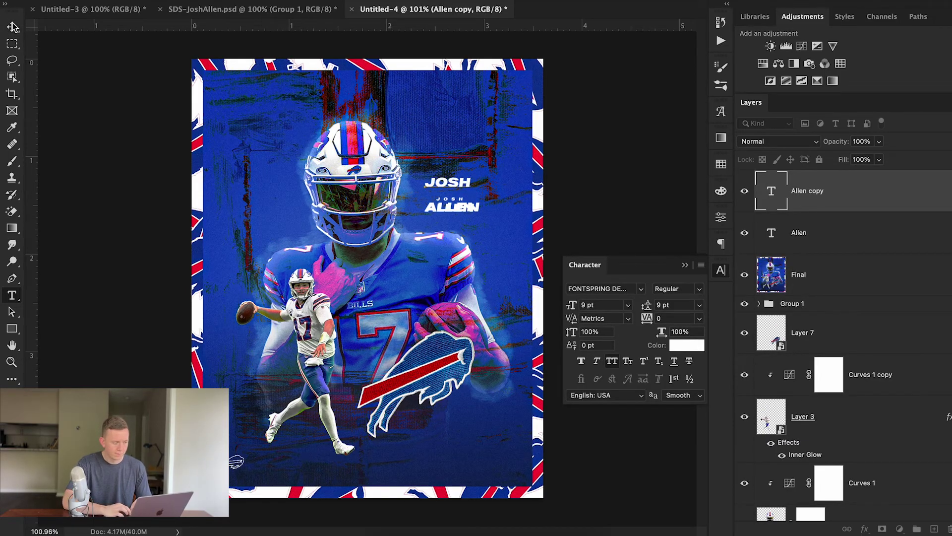
{"action": "left_click", "coordinate": [11, 27]}
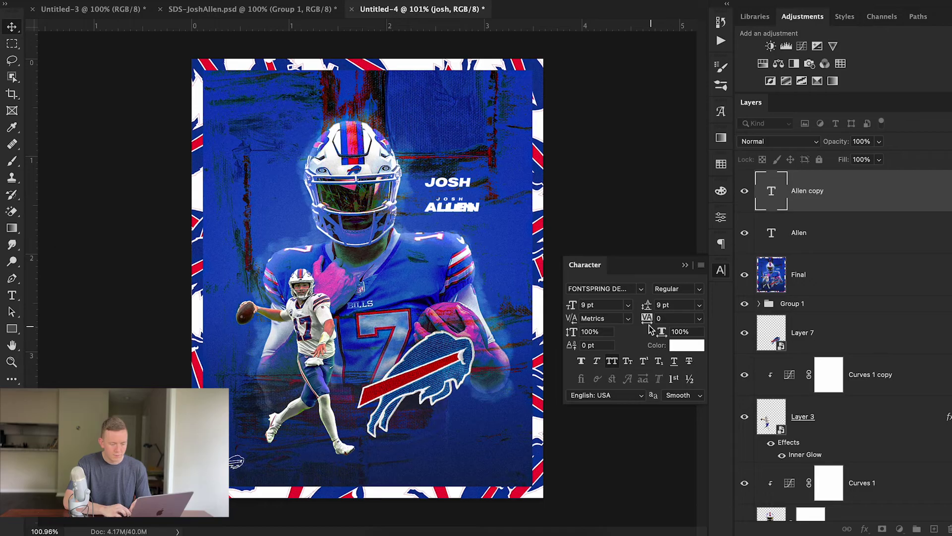
Step: Style the JOSH text with 460 tracking, 4 pt size and the Thelamonblack font
{"action": "left_click_drag", "start_coordinate": [647, 323], "coordinate": [657, 322]}
{"action": "left_click_drag", "start_coordinate": [574, 306], "coordinate": [572, 307]}
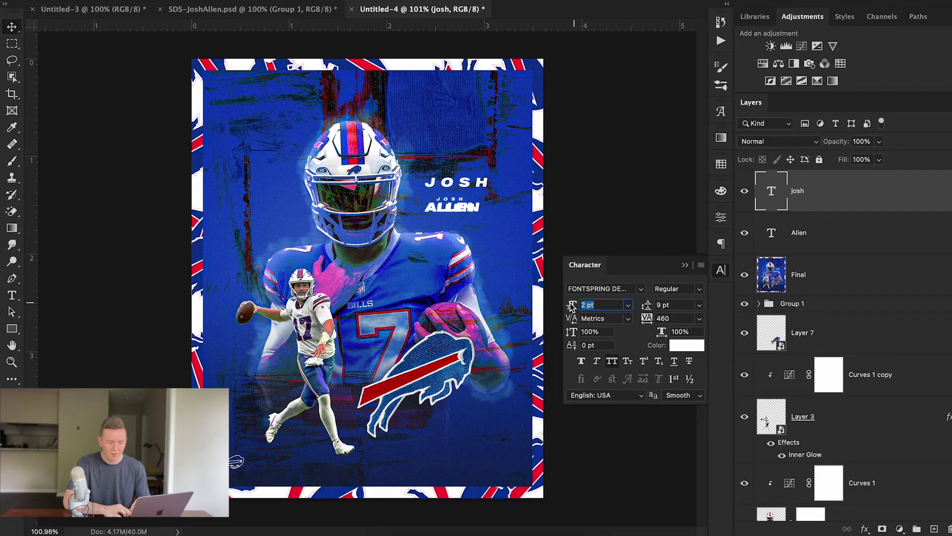
{"action": "left_click", "coordinate": [641, 289]}
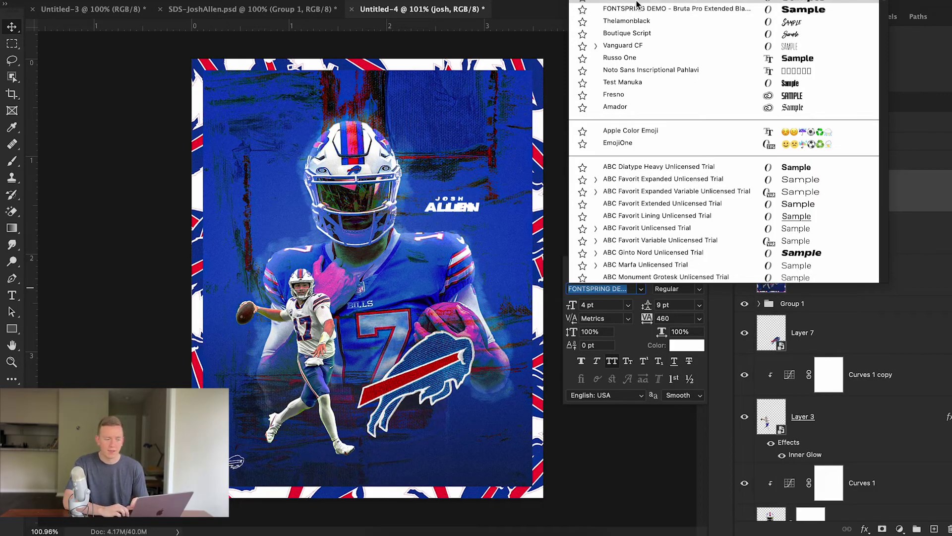
{"action": "key", "text": "Down"}
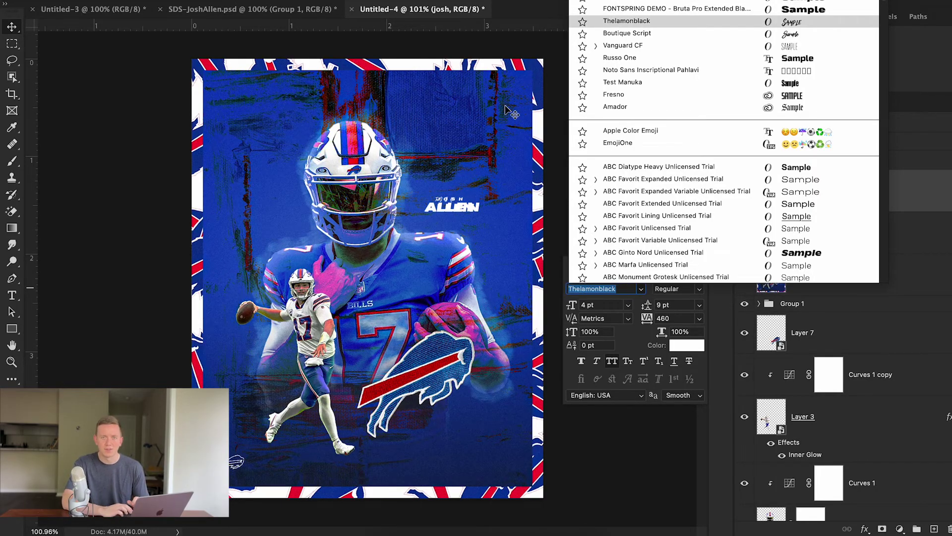
Step: Place the red Bills logo from Chrome into the poster as Layer 18
{"action": "key", "text": "super+Tab"}
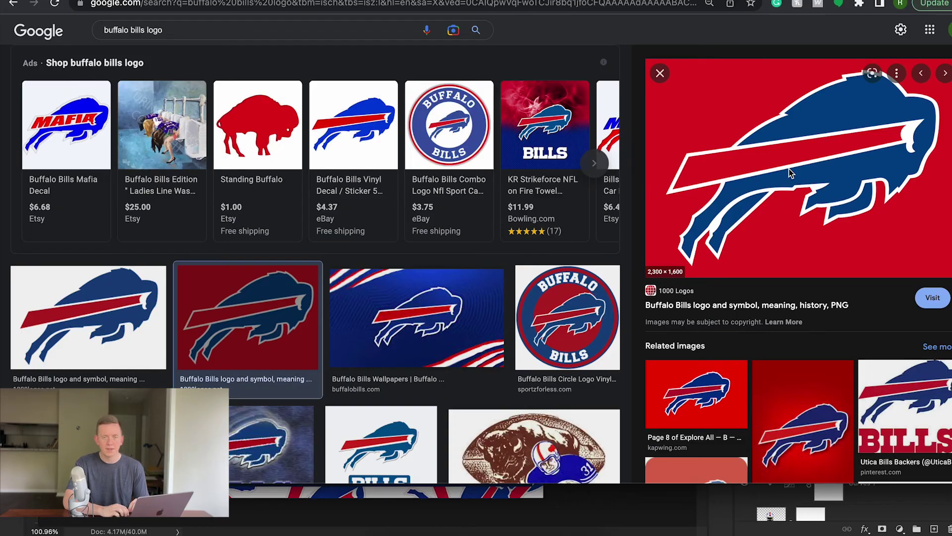
{"action": "left_click_drag", "start_coordinate": [791, 173], "coordinate": [570, 521]}
{"action": "key", "text": "Return"}
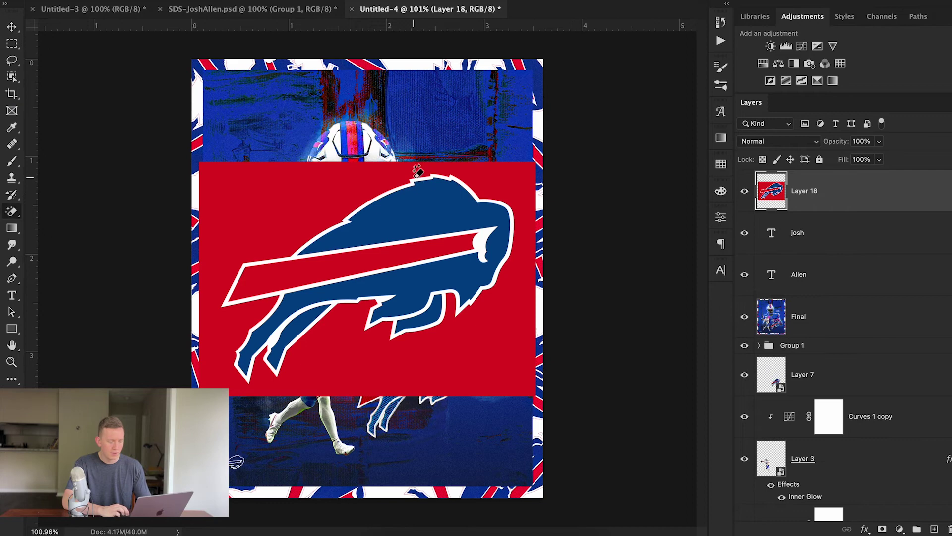
Step: Erase all but the logo's outline, overlay it white, and shrink it toward the lower-left corner
{"action": "left_click", "coordinate": [298, 204]}
{"action": "left_click", "coordinate": [315, 271]}
{"action": "left_click", "coordinate": [412, 206]}
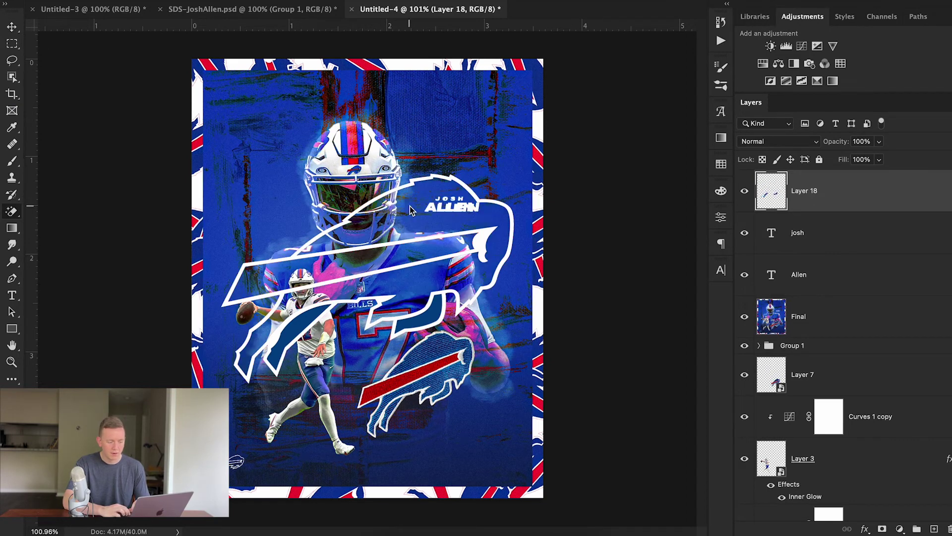
{"action": "left_click", "coordinate": [292, 328]}
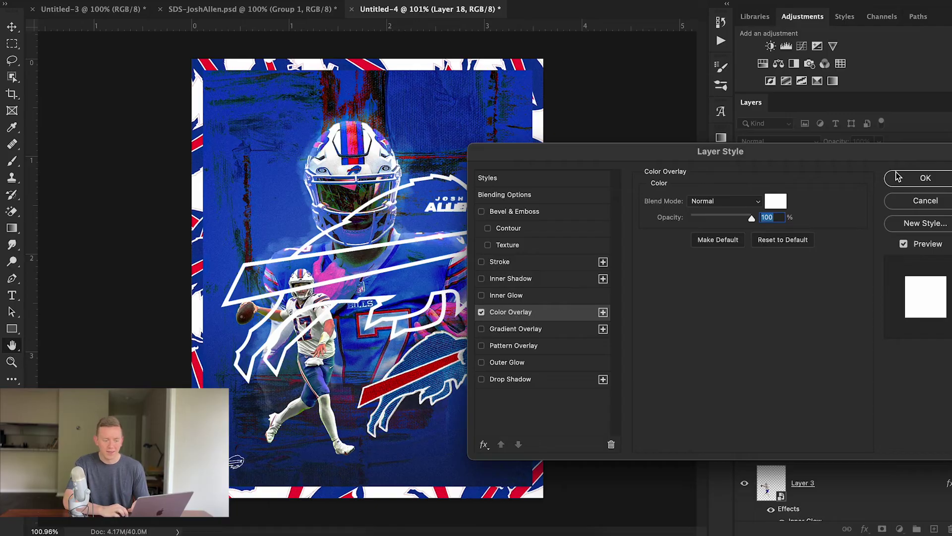
{"action": "left_click", "coordinate": [916, 178]}
{"action": "key", "text": "ctrl+t"}
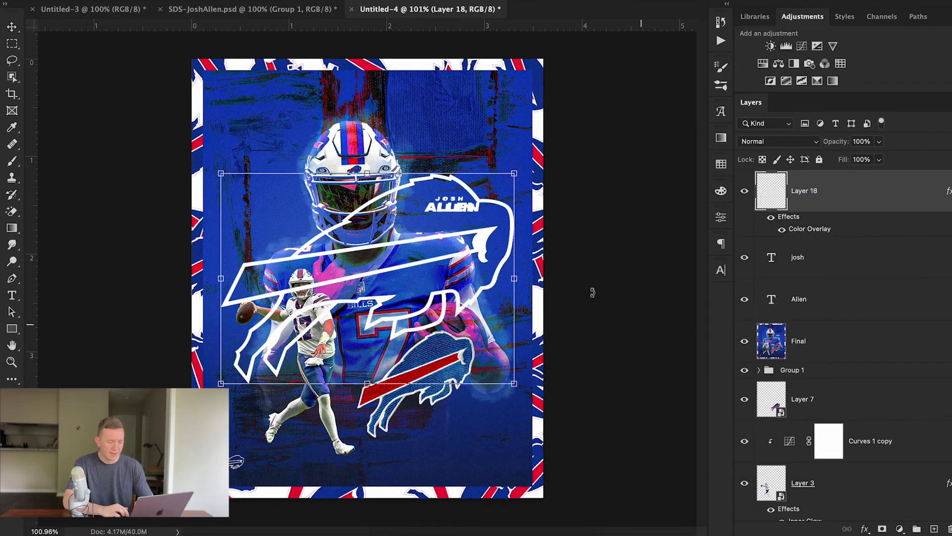
{"action": "left_click_drag", "start_coordinate": [519, 176], "coordinate": [278, 398]}
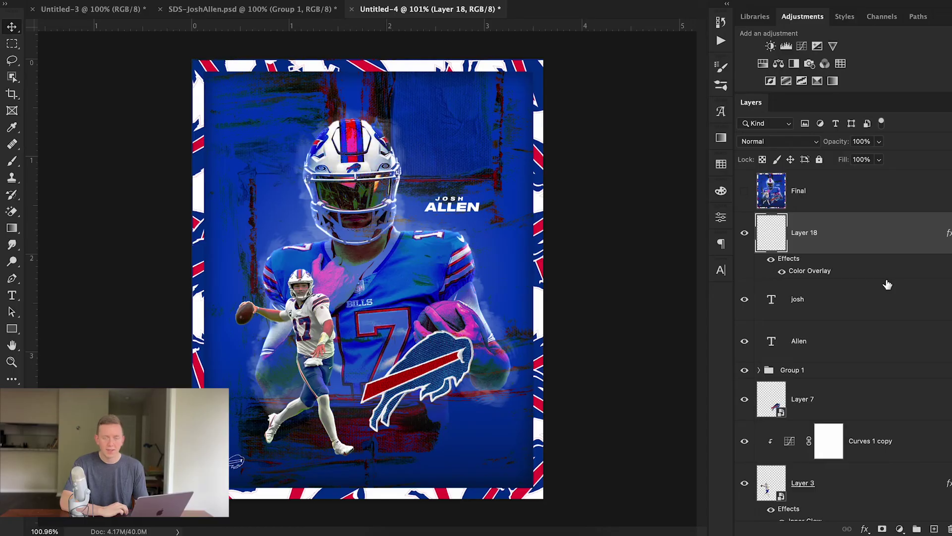
Step: Group the poster layers as Group 2 and merge a duplicate copy into one layer
{"action": "scroll", "coordinate": [887, 285], "scroll_direction": "down", "scroll_amount": 10}
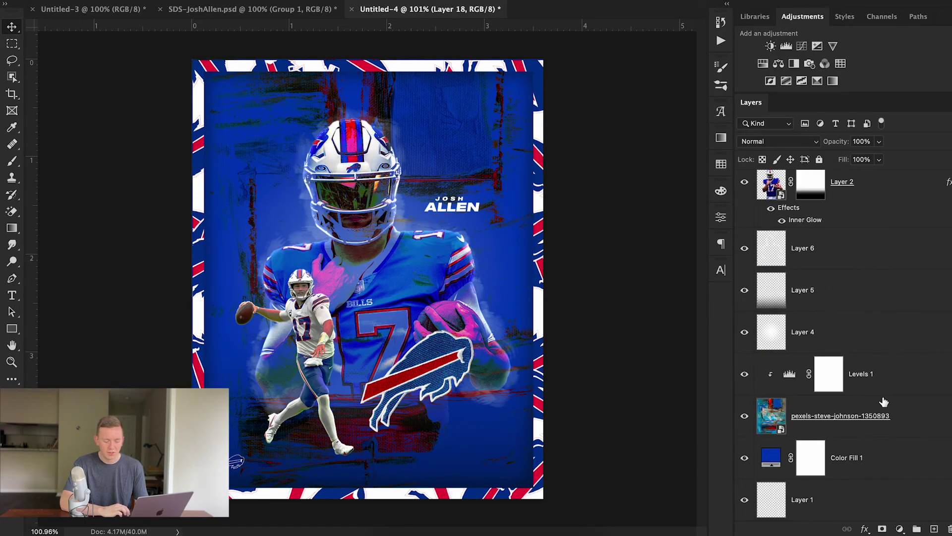
{"action": "left_click", "coordinate": [882, 465], "text": "shift"}
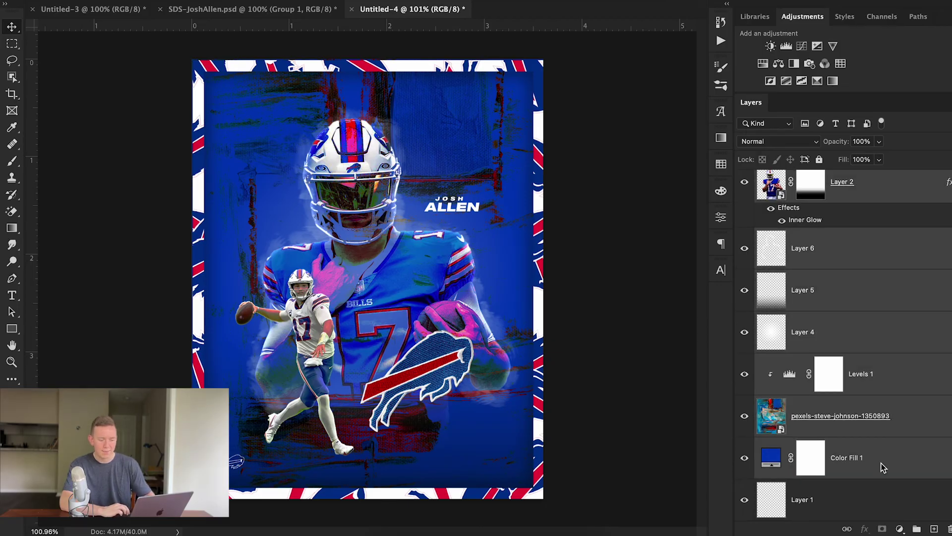
{"action": "key", "text": "super+g"}
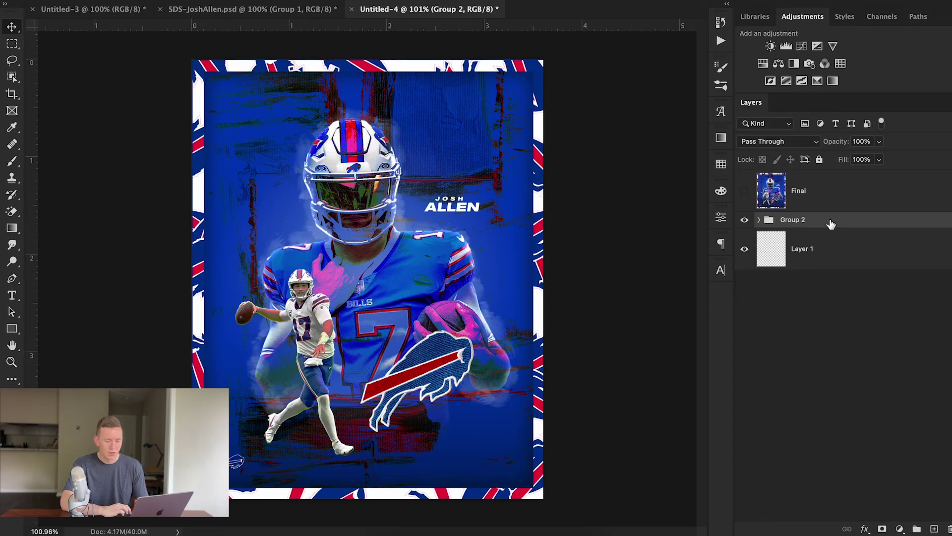
{"action": "left_click_drag", "start_coordinate": [831, 224], "coordinate": [830, 233]}
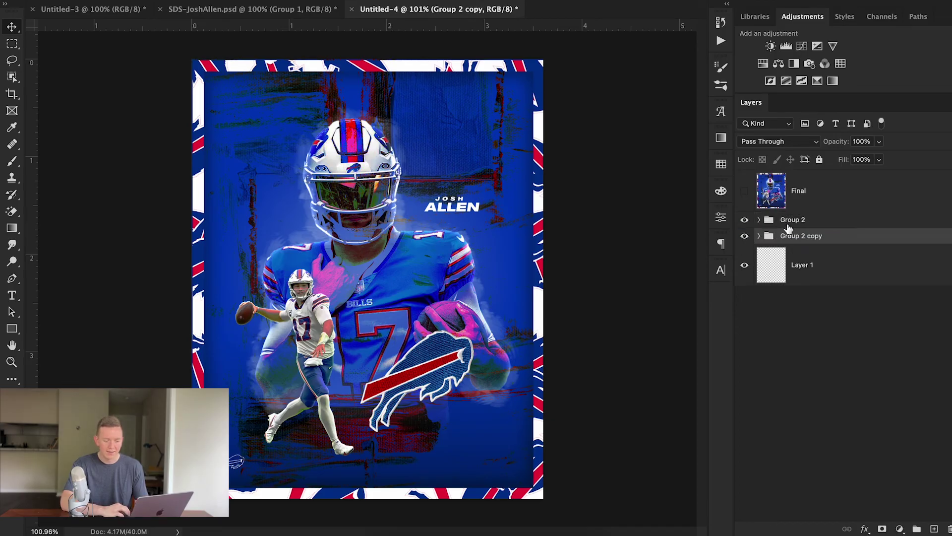
{"action": "right_click", "coordinate": [845, 238]}
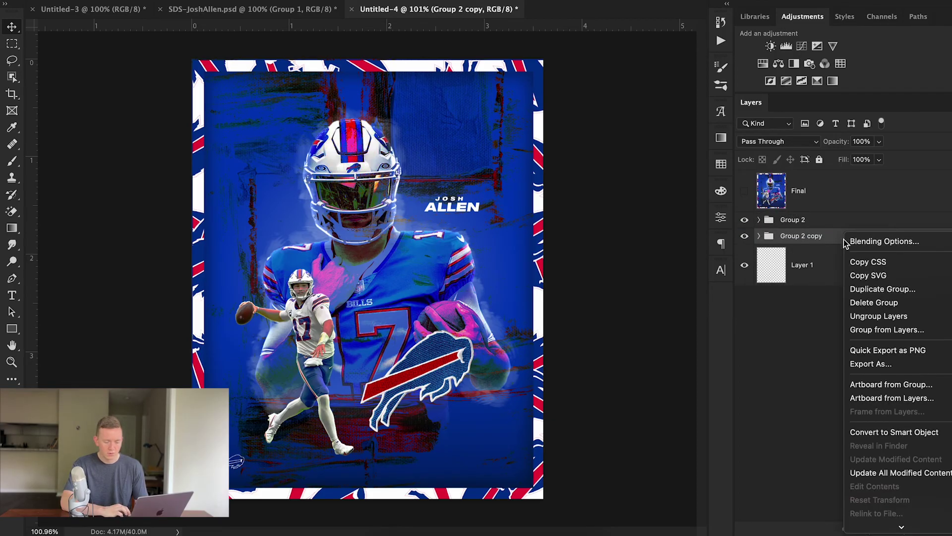
{"action": "scroll", "coordinate": [891, 364], "scroll_direction": "down", "scroll_amount": 10}
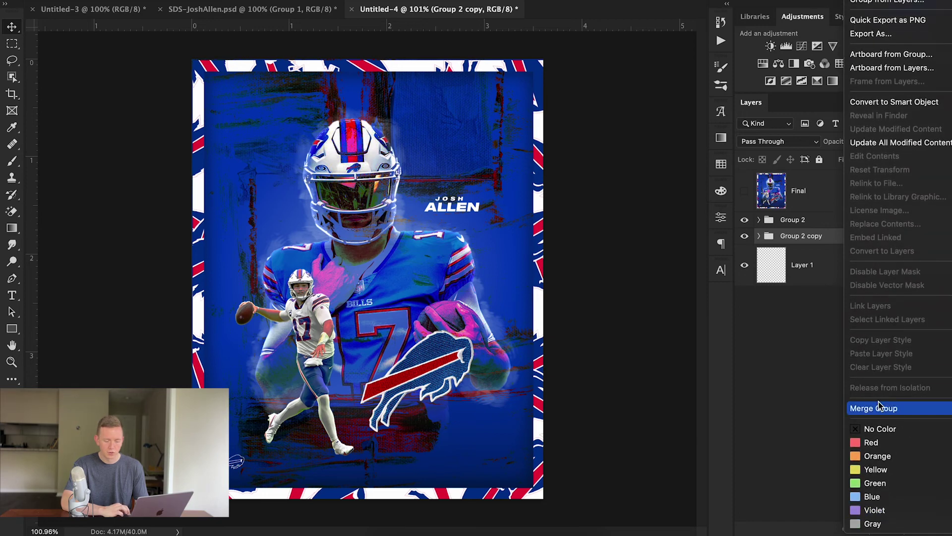
{"action": "left_click", "coordinate": [879, 404]}
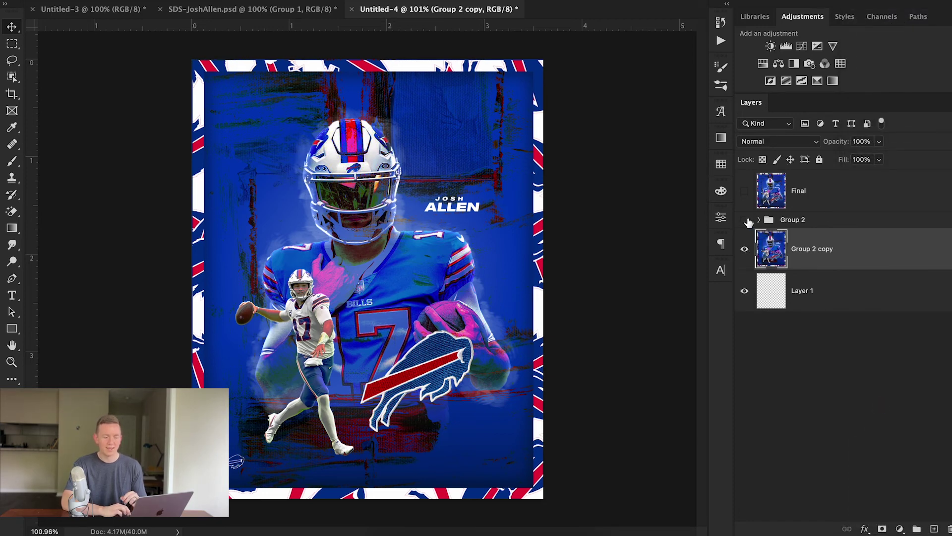
{"action": "left_click_drag", "start_coordinate": [554, 265], "coordinate": [570, 248]}
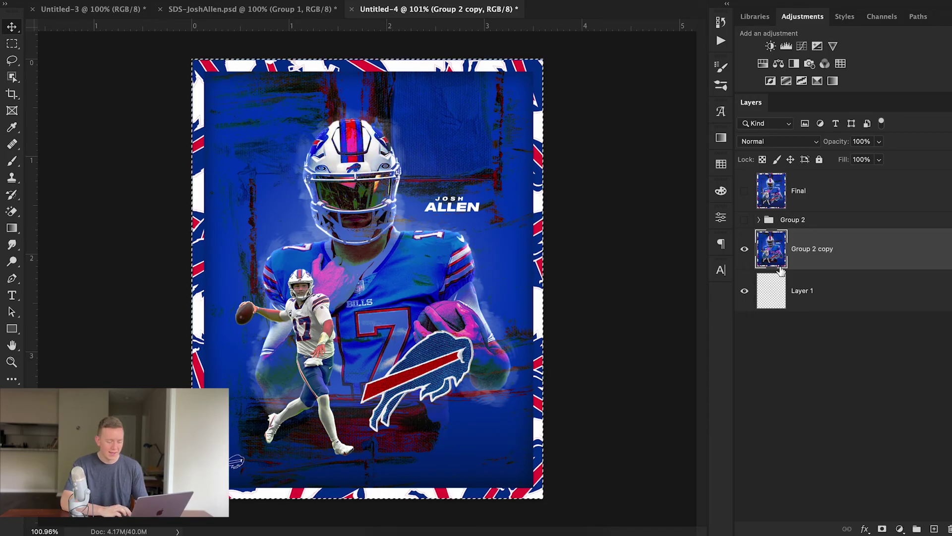
Step: Stamp all visible content into Layer 19 and convert it to a smart object
{"action": "key", "text": "super+alt+shift+e"}
{"action": "left_click", "coordinate": [745, 291]}
{"action": "left_click_drag", "start_coordinate": [574, 291], "coordinate": [589, 288]}
{"action": "key", "text": "super+z"}
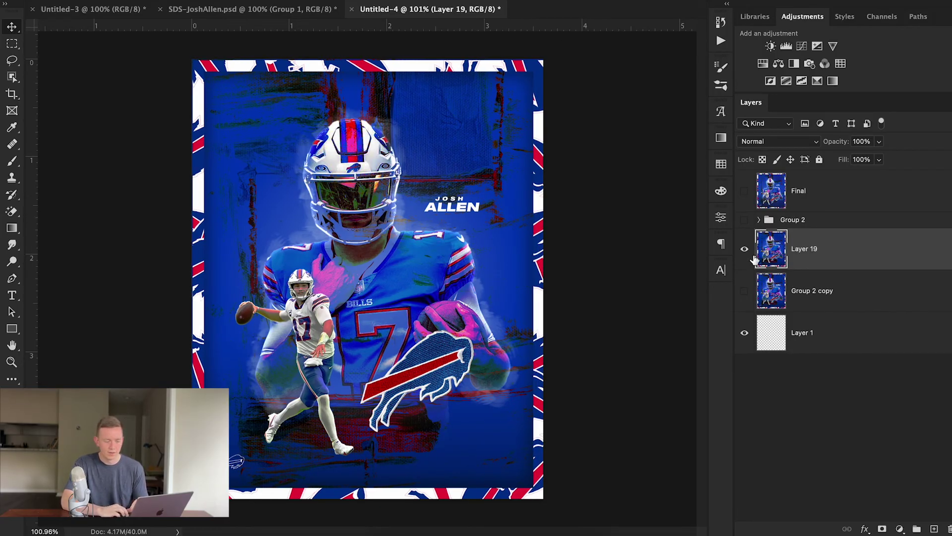
{"action": "right_click", "coordinate": [859, 257]}
{"action": "left_click", "coordinate": [792, 472]}
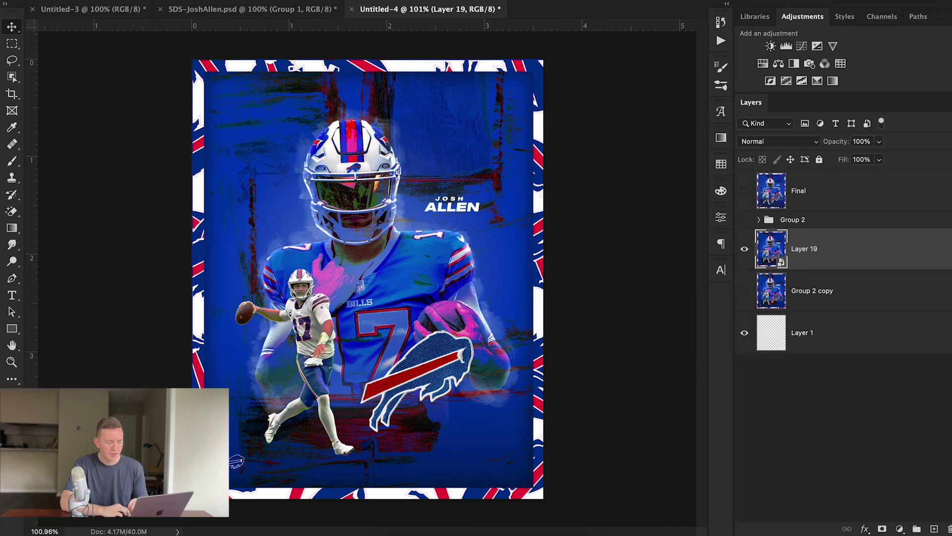
Step: Apply Camera Raw Filter to Layer 19 with Highlights +15, Shadows +34, Texture +23, Clarity +16
{"action": "left_click", "coordinate": [300, 0]}
{"action": "left_click", "coordinate": [337, 51]}
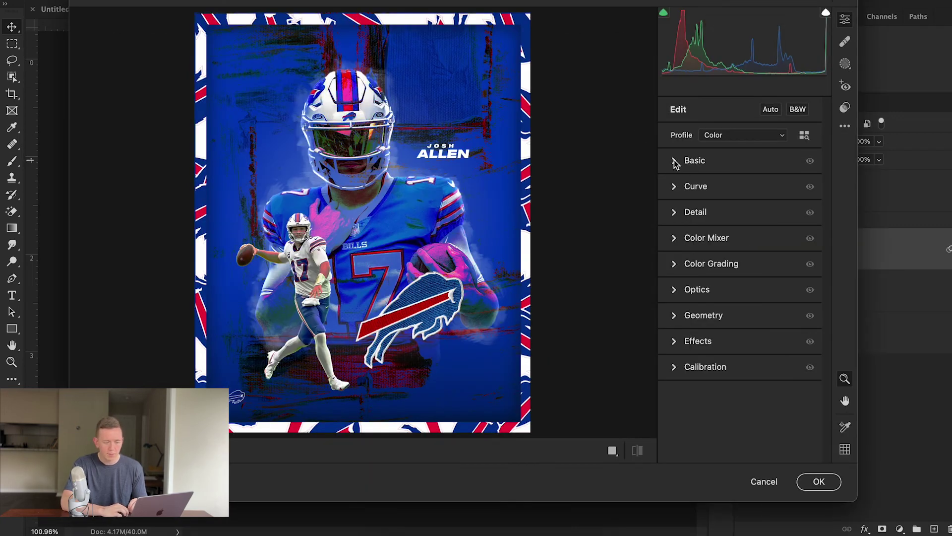
{"action": "left_click", "coordinate": [675, 160]}
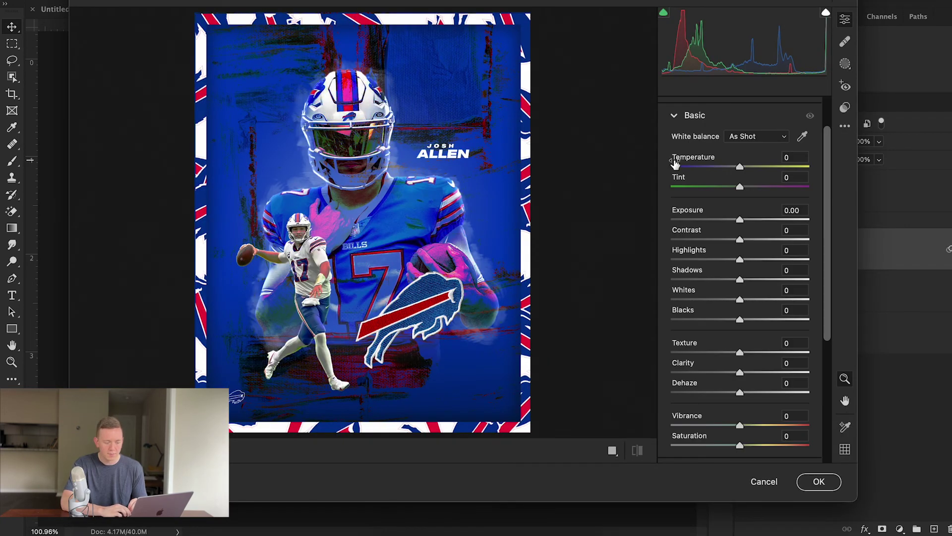
{"action": "mouse_move", "coordinate": [750, 281]}
{"action": "left_mouse_down"}
{"action": "mouse_move", "coordinate": [764, 282]}
{"action": "mouse_move", "coordinate": [751, 262]}
{"action": "left_mouse_up"}
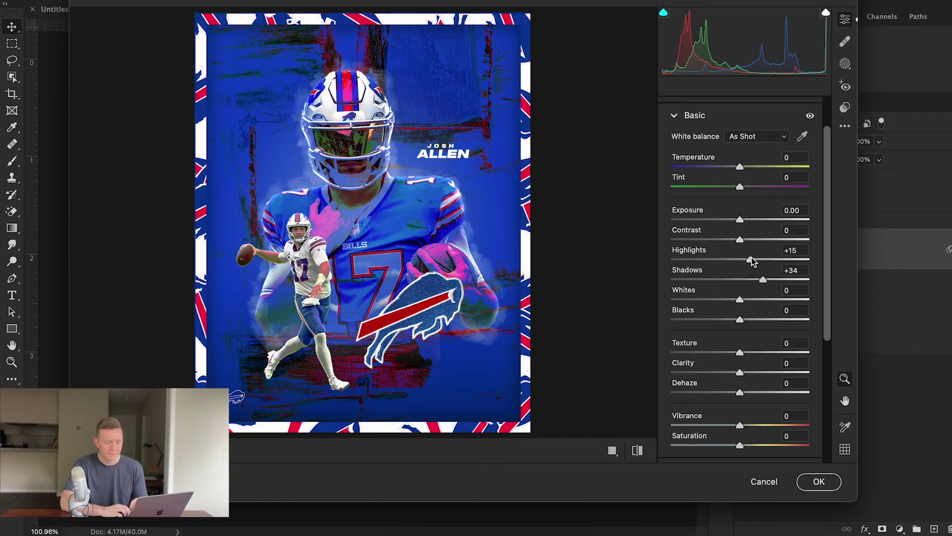
{"action": "scroll", "coordinate": [712, 272], "scroll_direction": "down", "scroll_amount": 3}
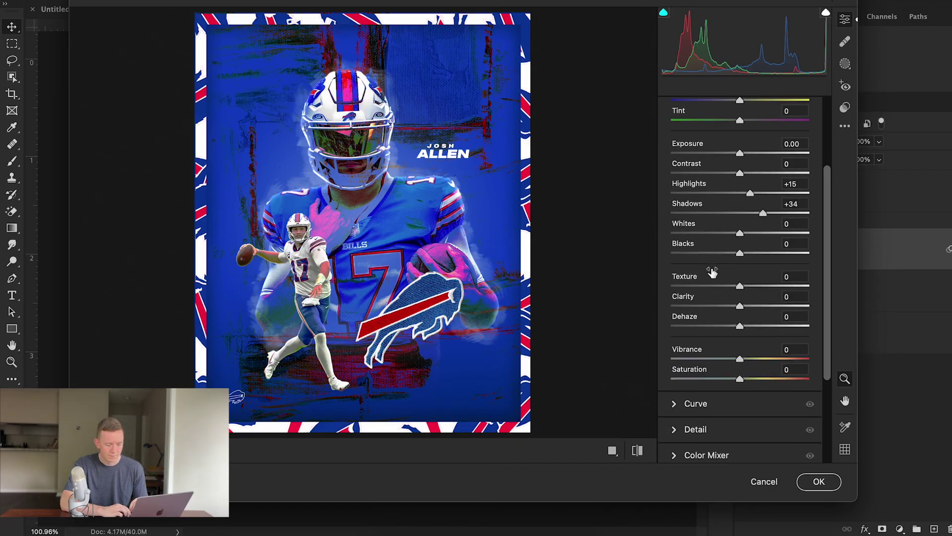
{"action": "left_click", "coordinate": [755, 286]}
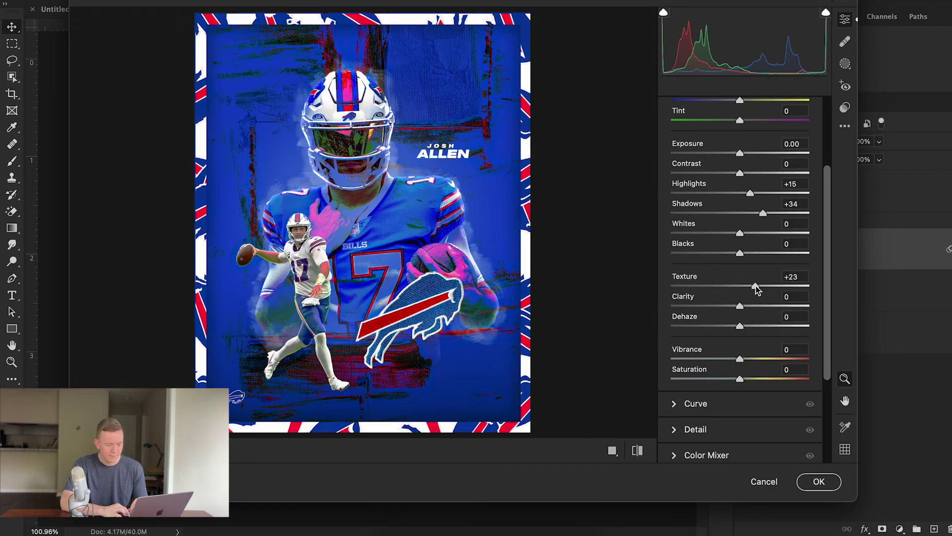
{"action": "left_click", "coordinate": [752, 306]}
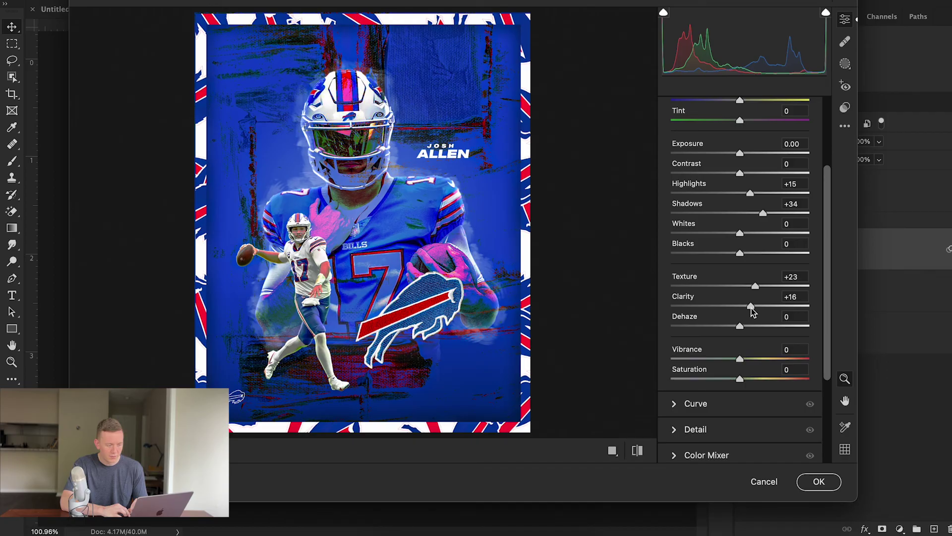
Step: Set Detail sharpening to 16
{"action": "scroll", "coordinate": [682, 359], "scroll_direction": "down", "scroll_amount": 3}
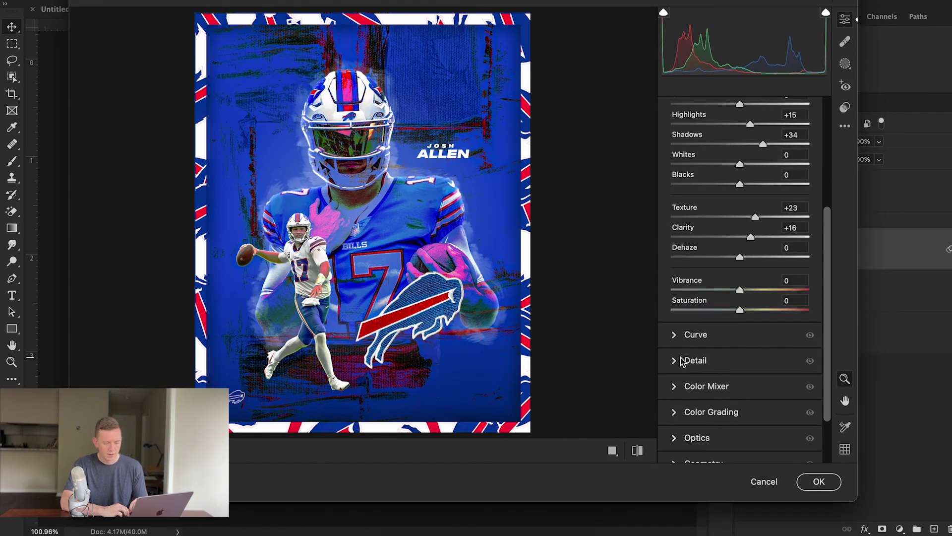
{"action": "left_click", "coordinate": [696, 360]}
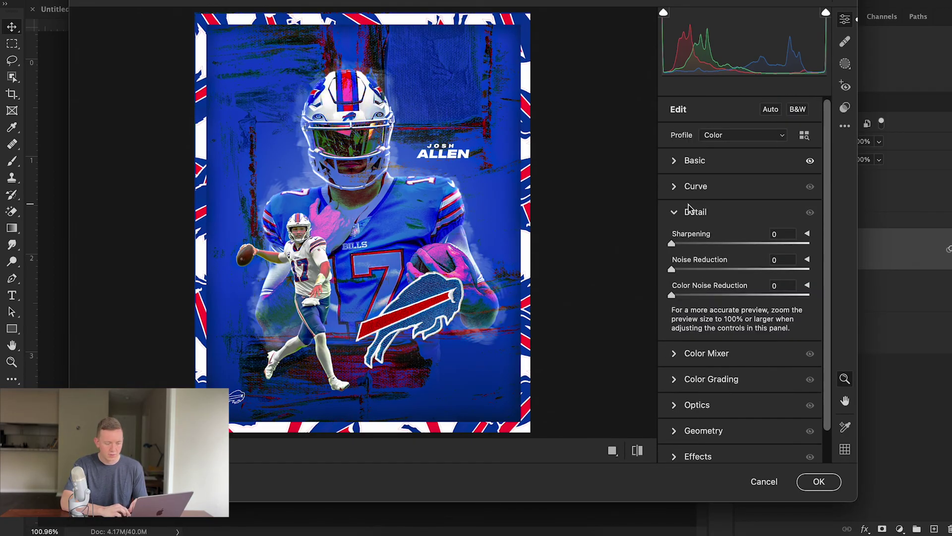
{"action": "left_click", "coordinate": [696, 244]}
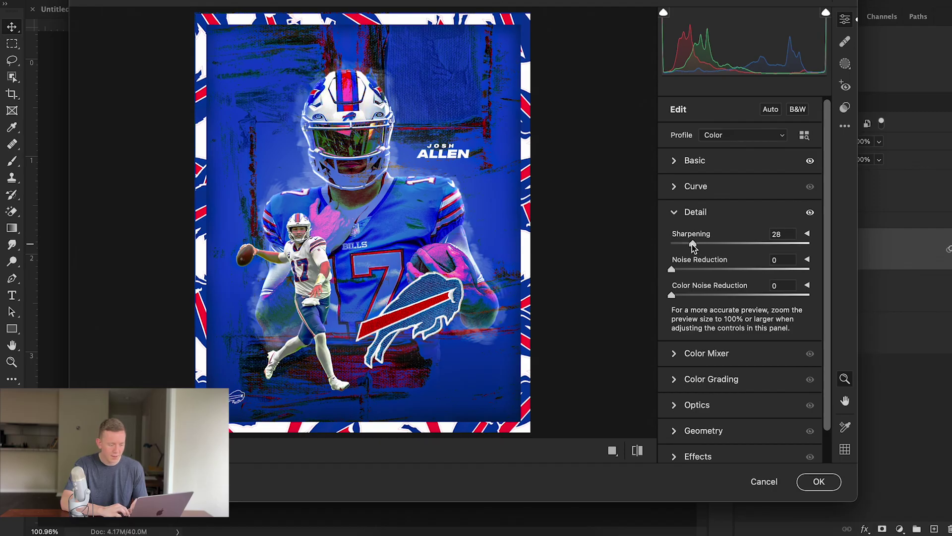
{"action": "left_click_drag", "start_coordinate": [691, 246], "coordinate": [687, 246]}
{"action": "scroll", "coordinate": [686, 417], "scroll_direction": "down", "scroll_amount": 2}
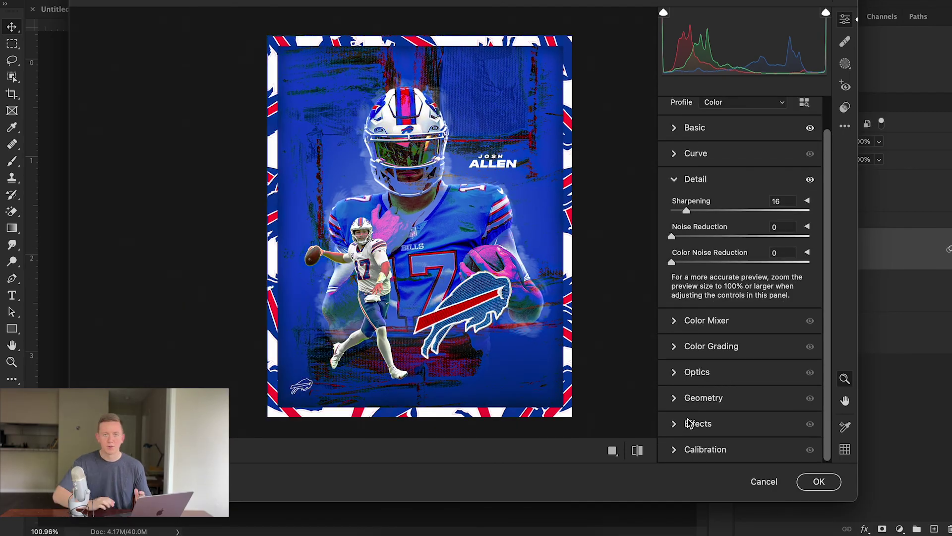
Step: Add film grain of 18 and view the whole poster in the preview
{"action": "left_click", "coordinate": [689, 423]}
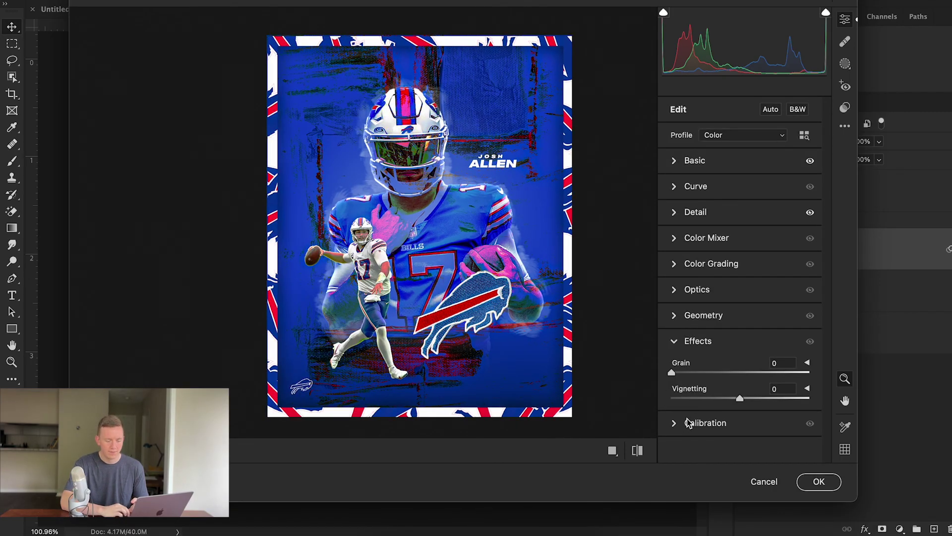
{"action": "left_click", "coordinate": [691, 373]}
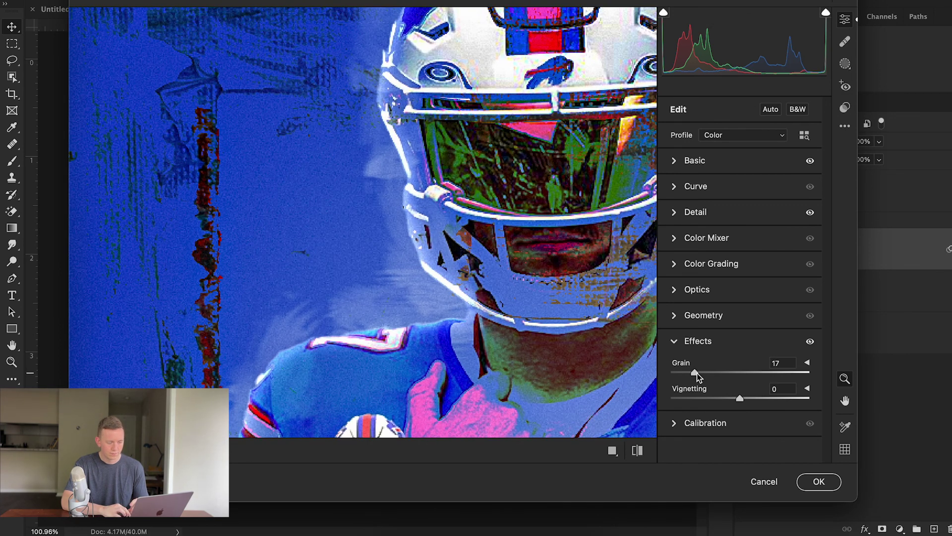
{"action": "left_click_drag", "start_coordinate": [697, 374], "coordinate": [698, 375]}
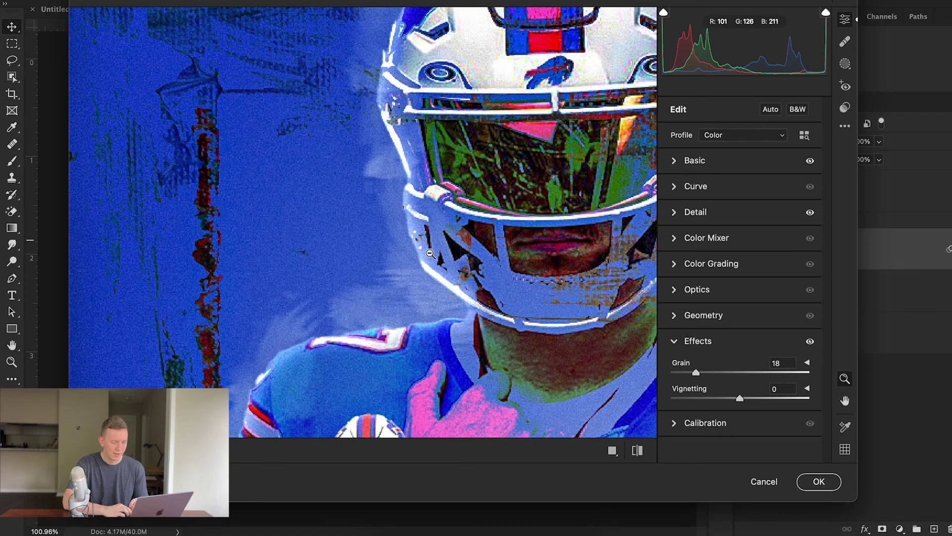
{"action": "left_click", "coordinate": [400, 256], "text": "alt"}
{"action": "left_click", "coordinate": [400, 256], "text": "alt"}
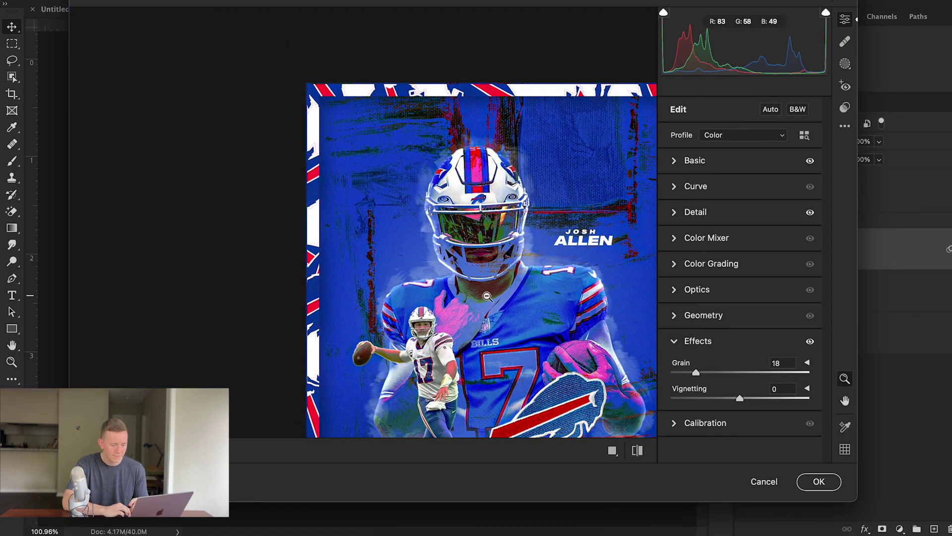
{"action": "left_click", "coordinate": [399, 257], "text": "alt"}
{"action": "left_click", "coordinate": [819, 482]}
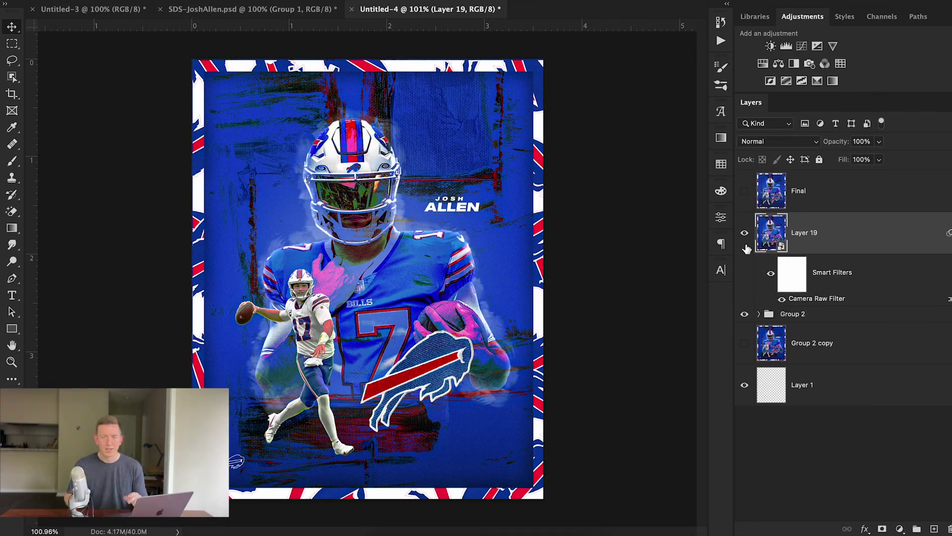
{"action": "left_click", "coordinate": [747, 246]}
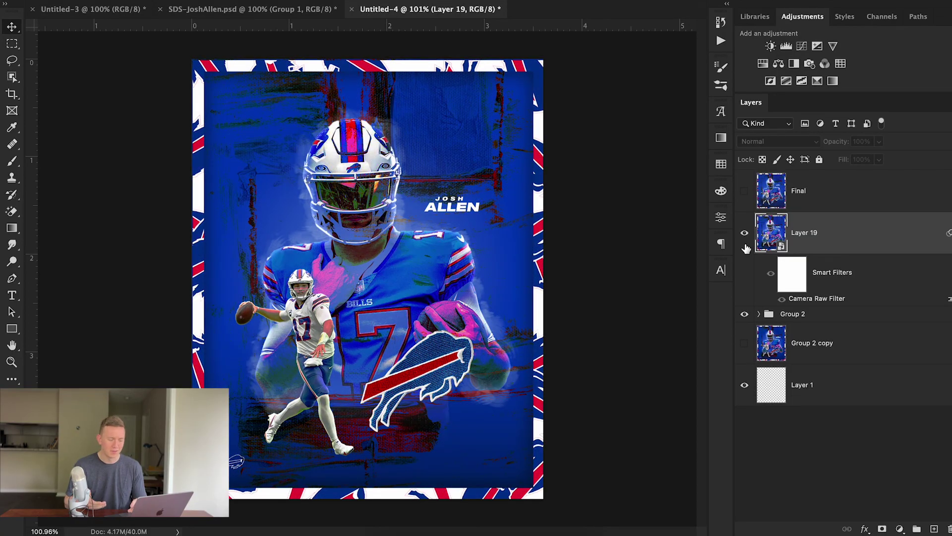